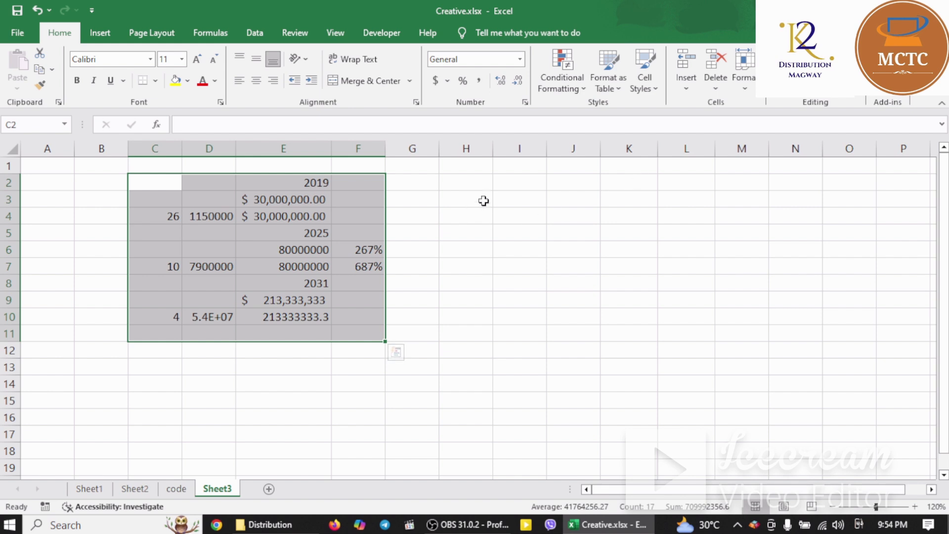
Enter the year 2019 in cell L2 and the amount 30000000 below it in L3
click(685, 184)
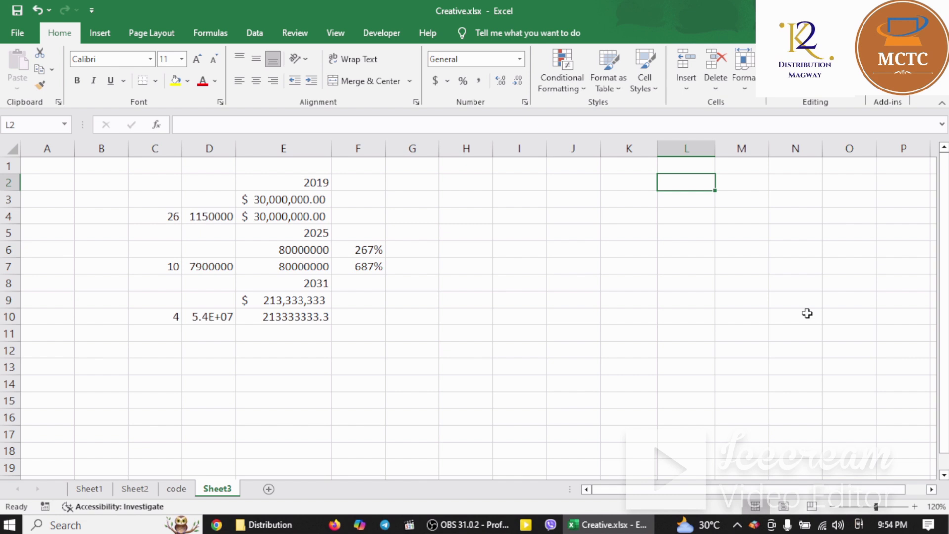
text(2019)
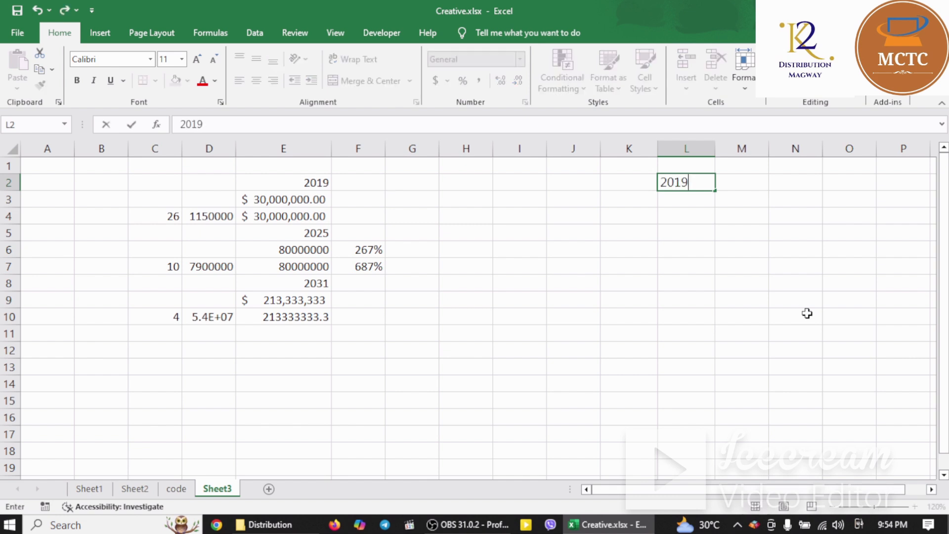
key(Return)
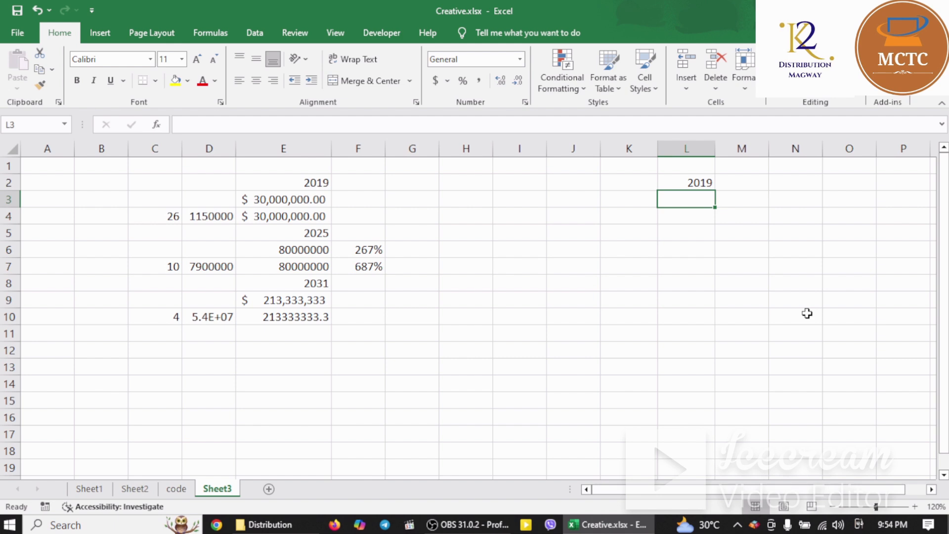
text(300)
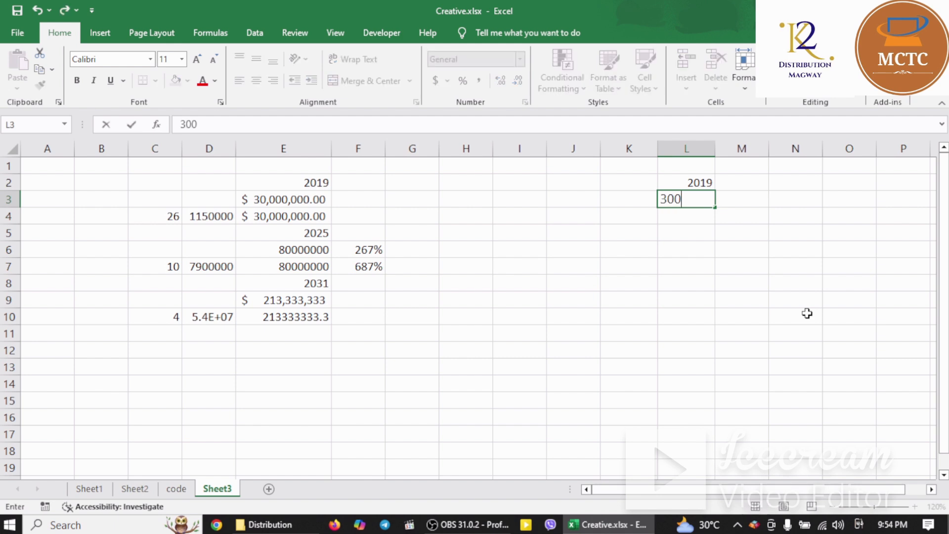
text(00000)
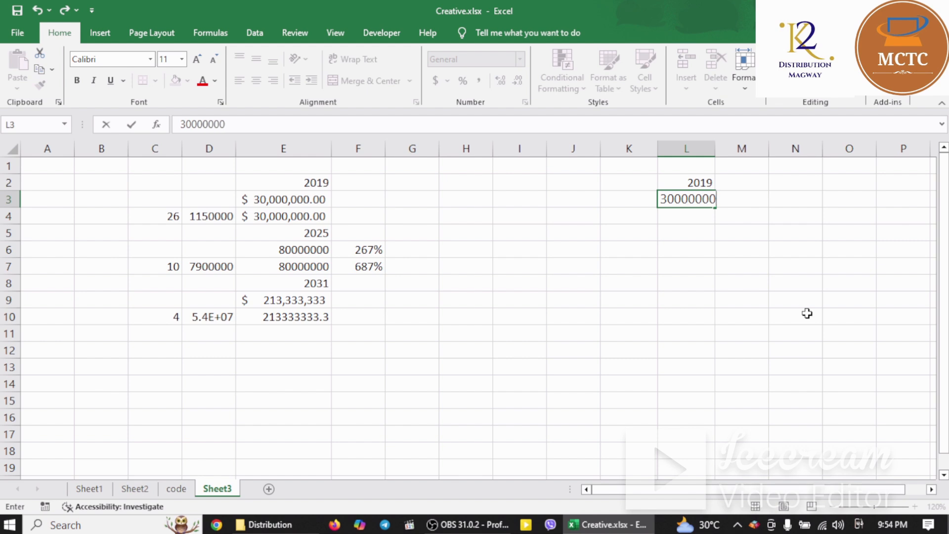
key(Return)
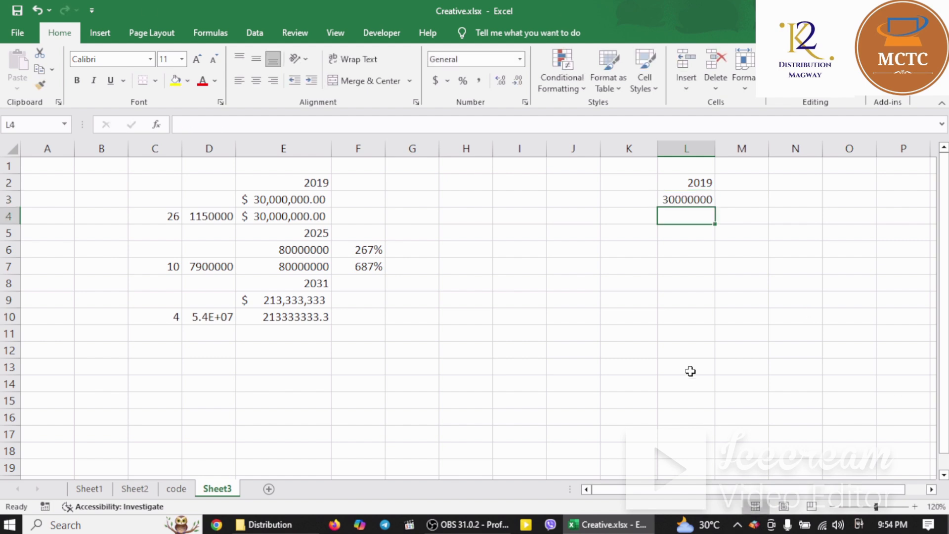
click(689, 203)
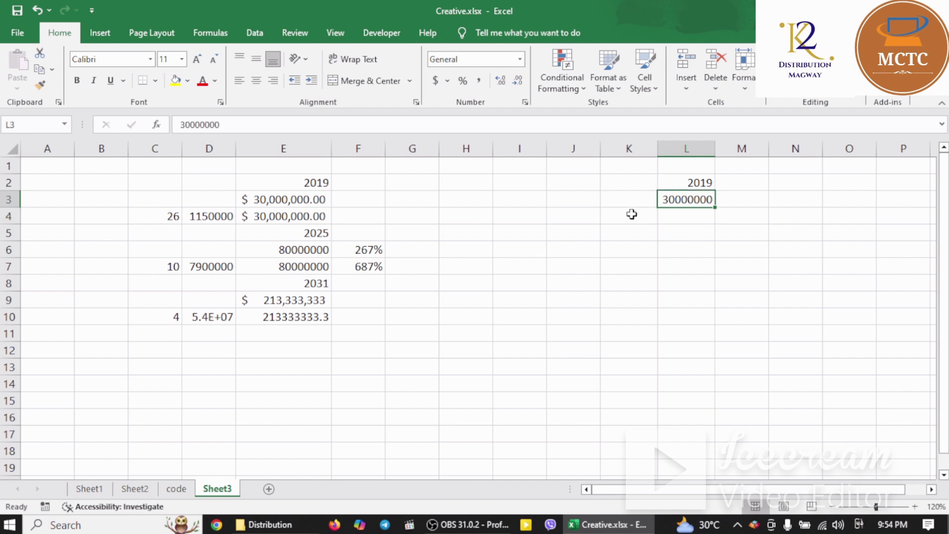
Enter the unit price 1150000 in cell K4
click(685, 220)
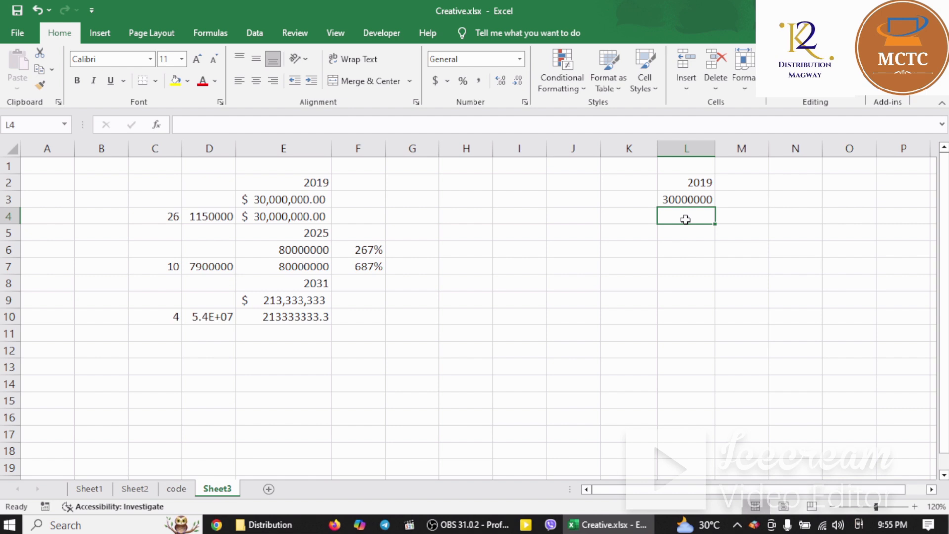
key(Left)
text(1)
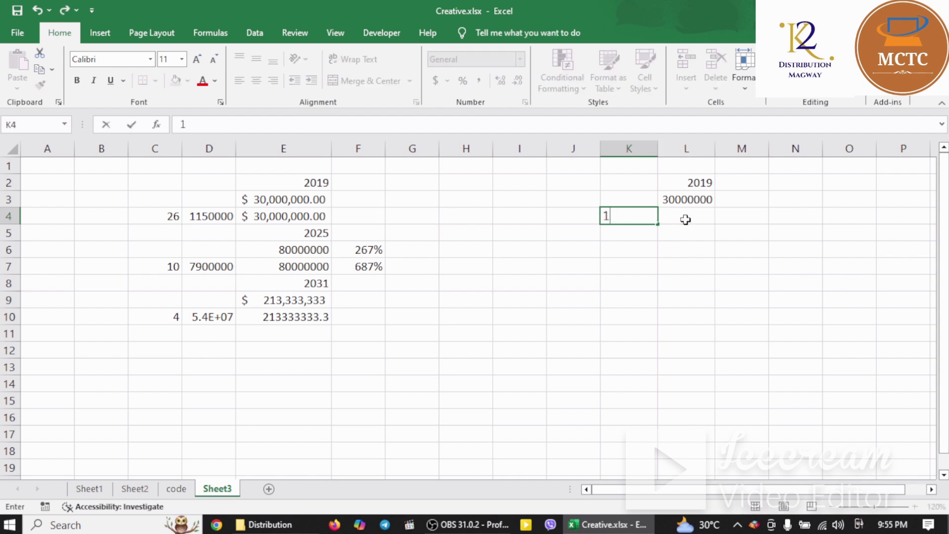
text(150000)
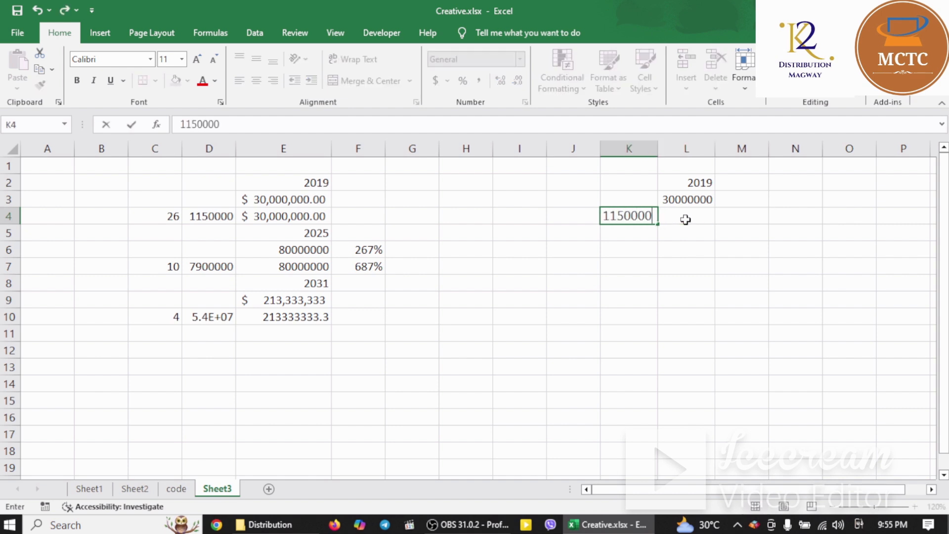
key(Return)
Calculate the 2019 quantity in cell J4 with the formula =L3/K4
key(Up)
key(Left)
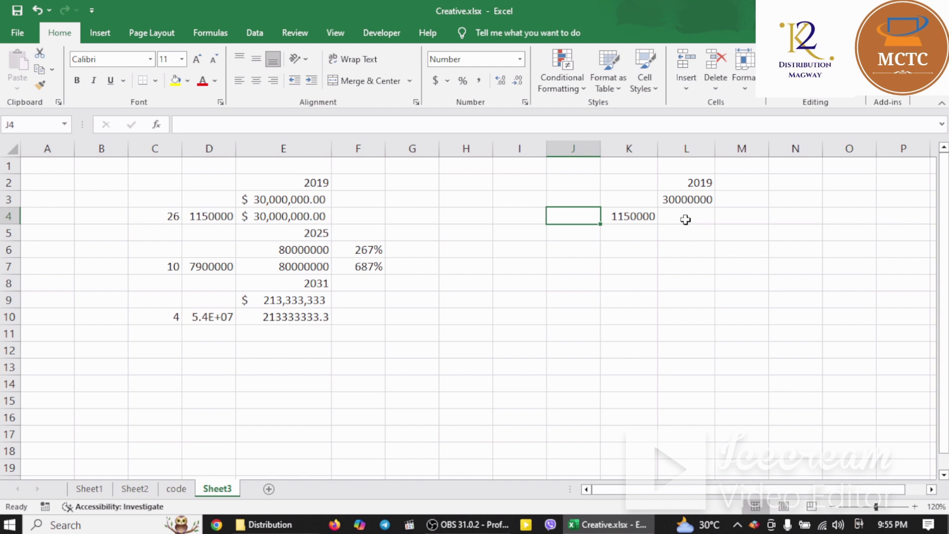
text(=)
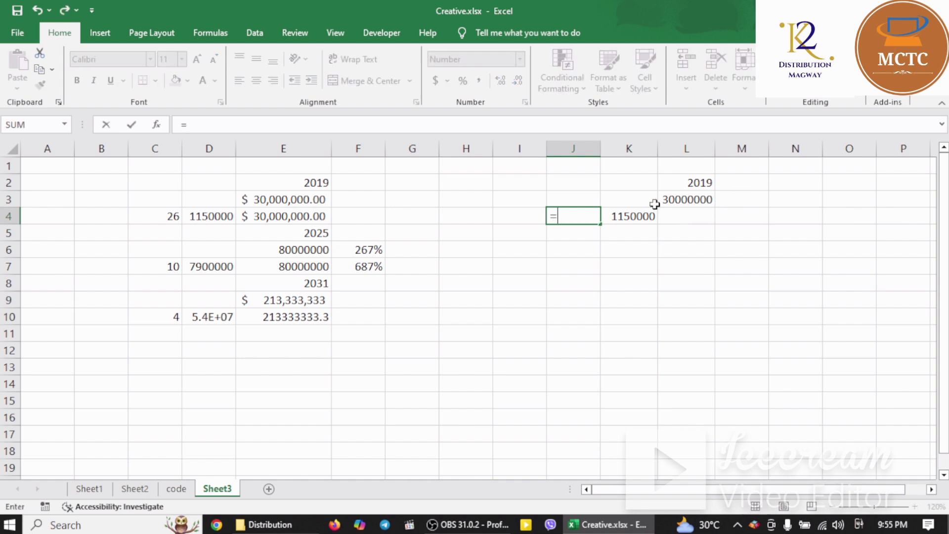
click(682, 201)
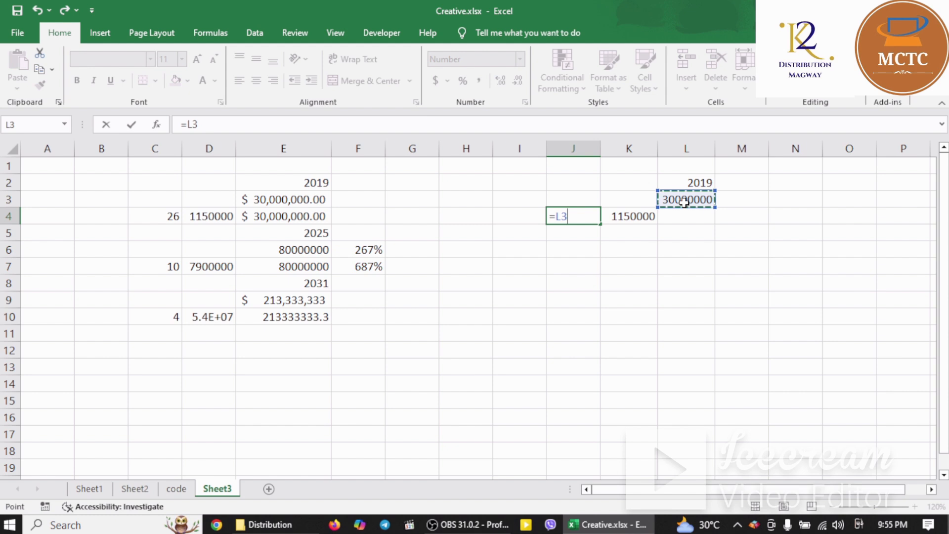
text(/)
click(632, 218)
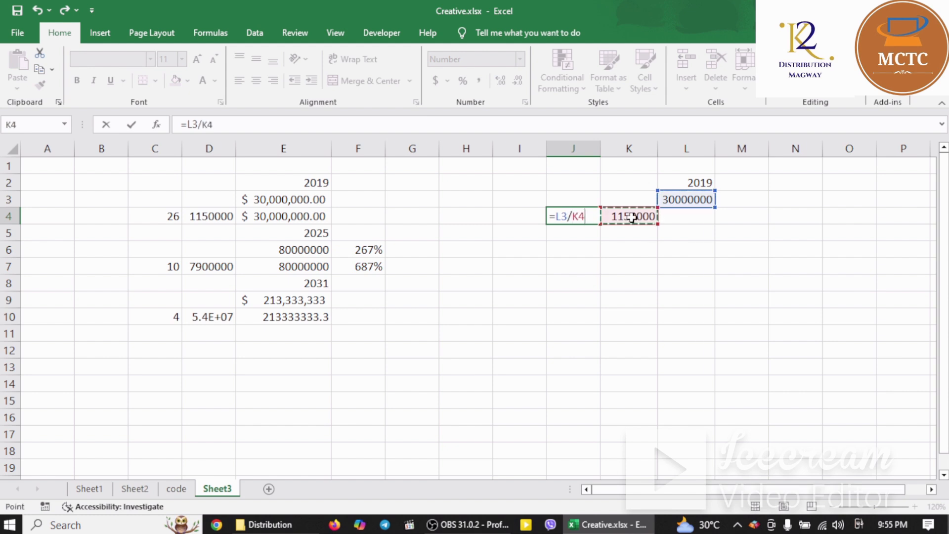
key(Return)
Increase the decimal places displayed in J4 and reduce them back to a whole number
click(585, 214)
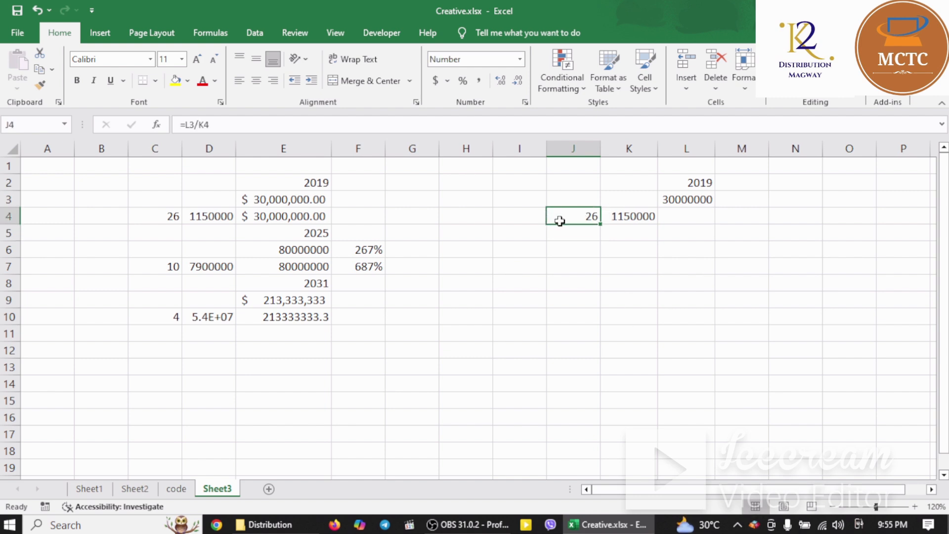
click(500, 84)
click(499, 84)
click(500, 84)
click(517, 81)
click(517, 81)
click(517, 80)
Calculate the 2019 total in cell L4 with the formula =J4*K4
key(Right)
key(Right)
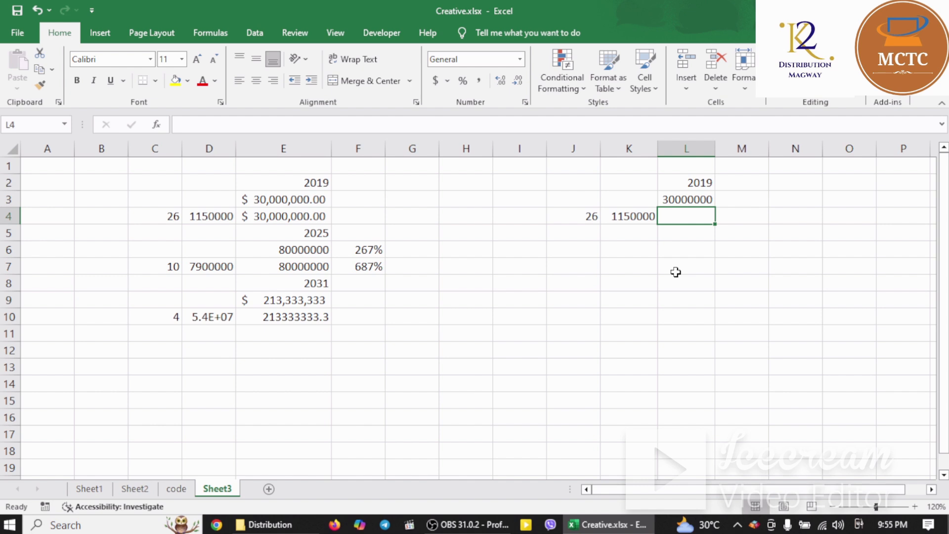
text(=)
key(Left)
key(Left)
text(*)
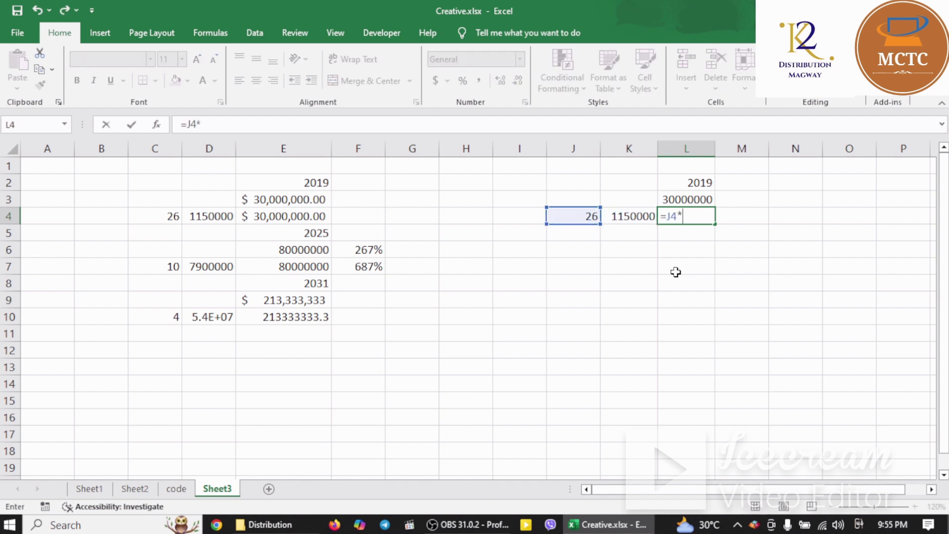
key(Left)
key(Left)
key(Right)
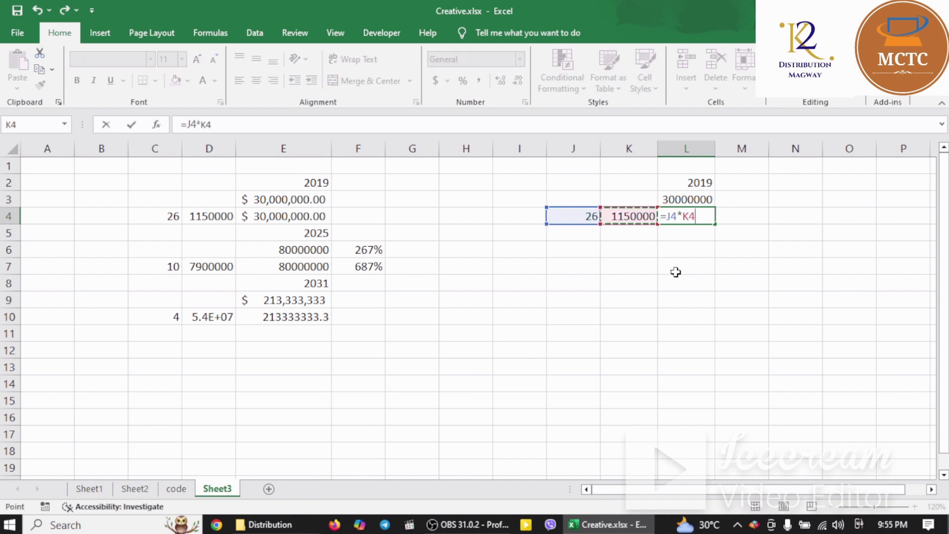
key(Return)
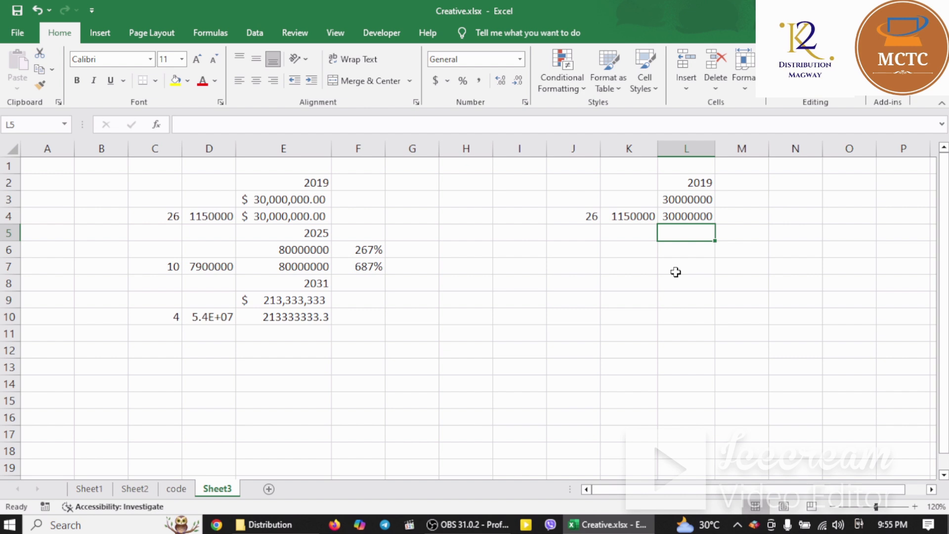
Enter the year 2025 in cell L5 and the amount 80000000 below it in L6
text(2025)
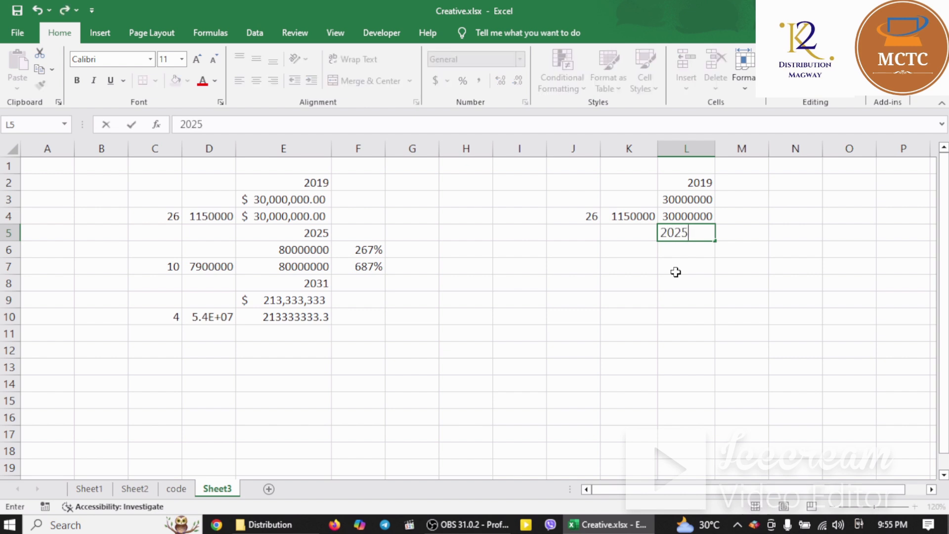
key(Return)
key(Left)
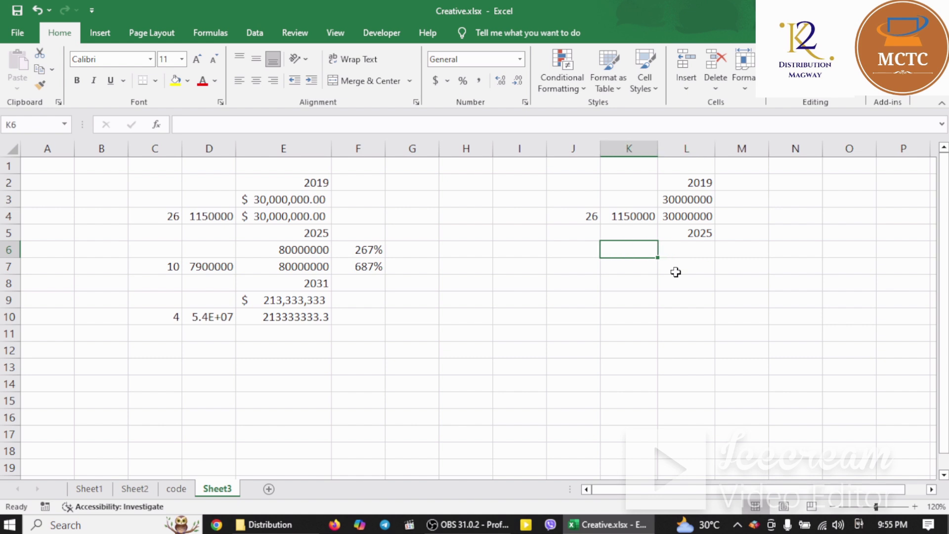
key(Right)
text(800)
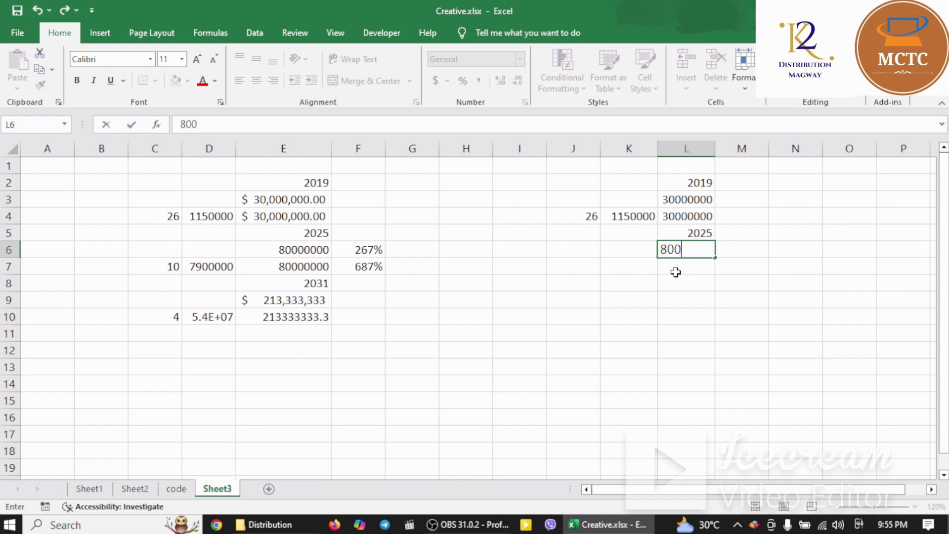
text(000000)
key(Return)
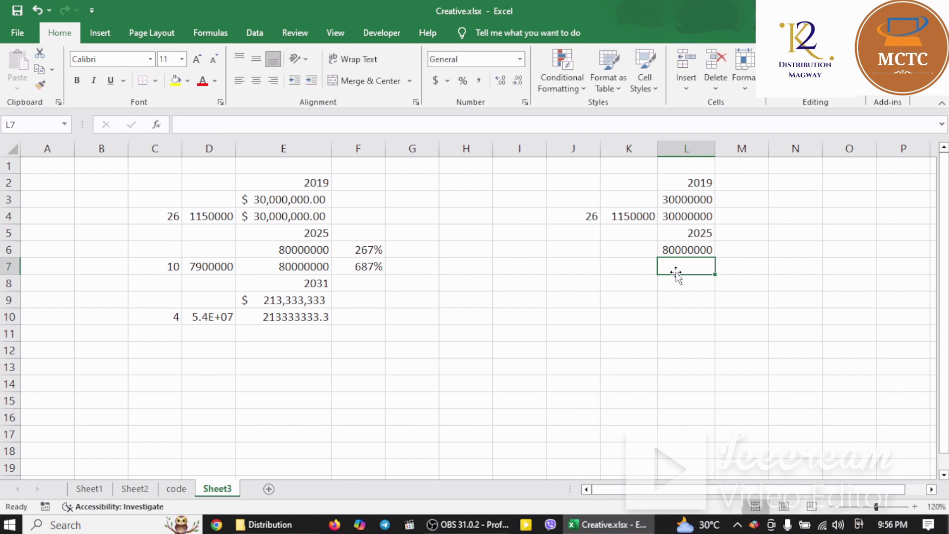
Enter the 2025 unit price 7900000 in cell K7
key(Left)
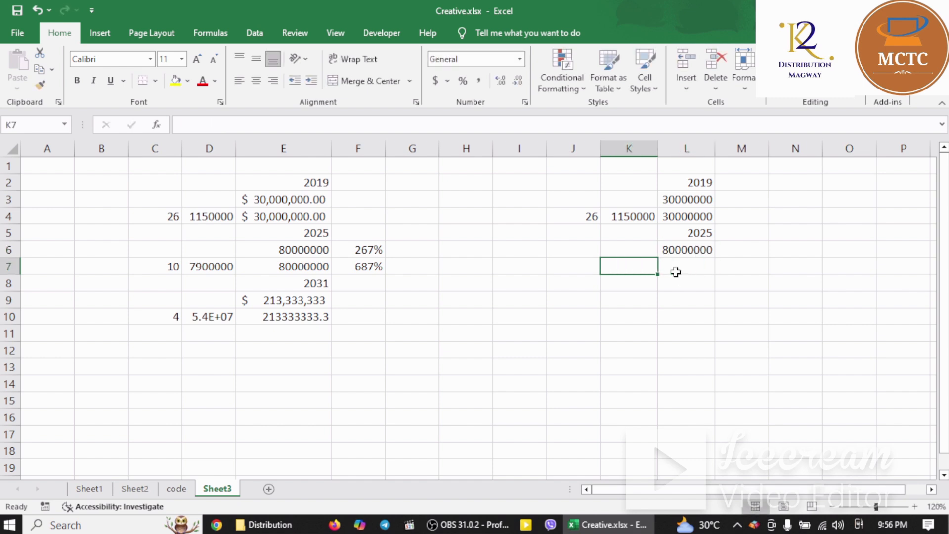
text(79)
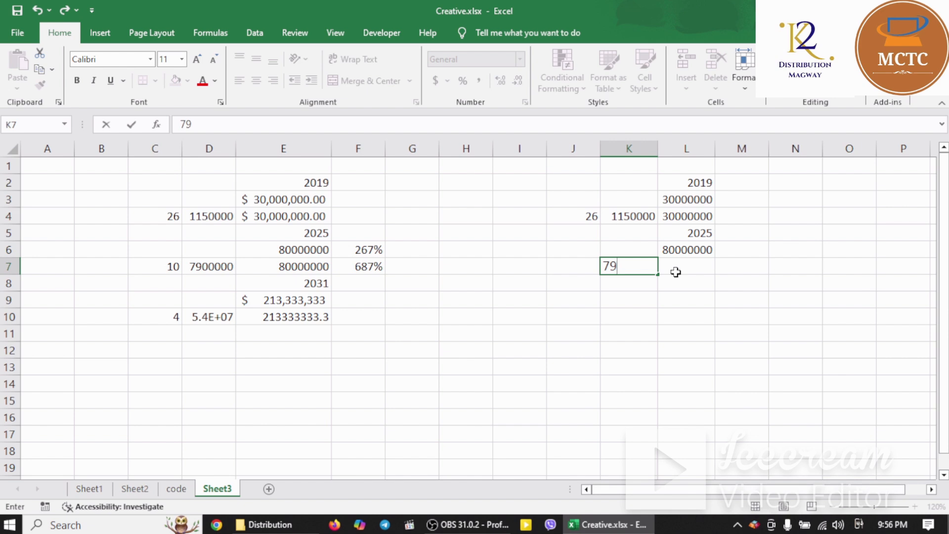
text(00000)
key(Return)
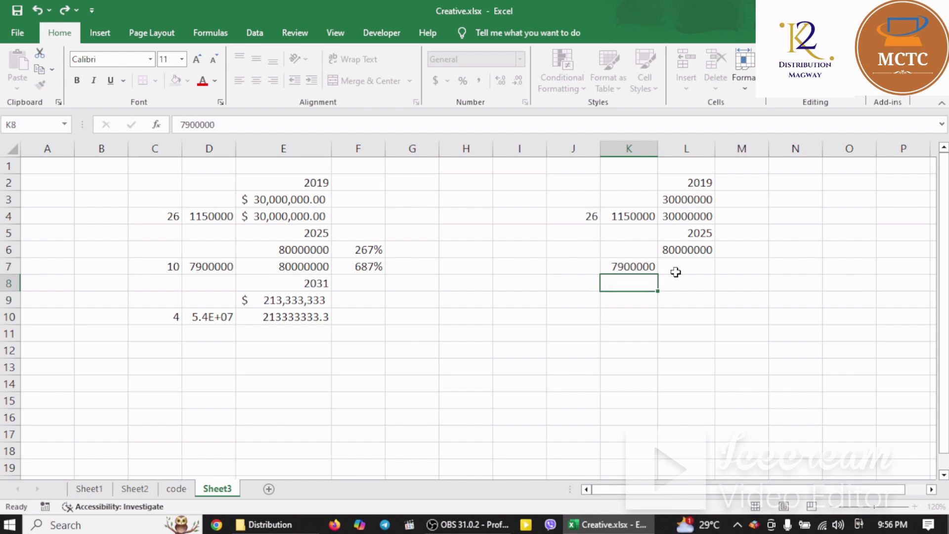
Calculate the 2025 quantity in cell J7 with the formula =L6/K7
key(Up)
key(Left)
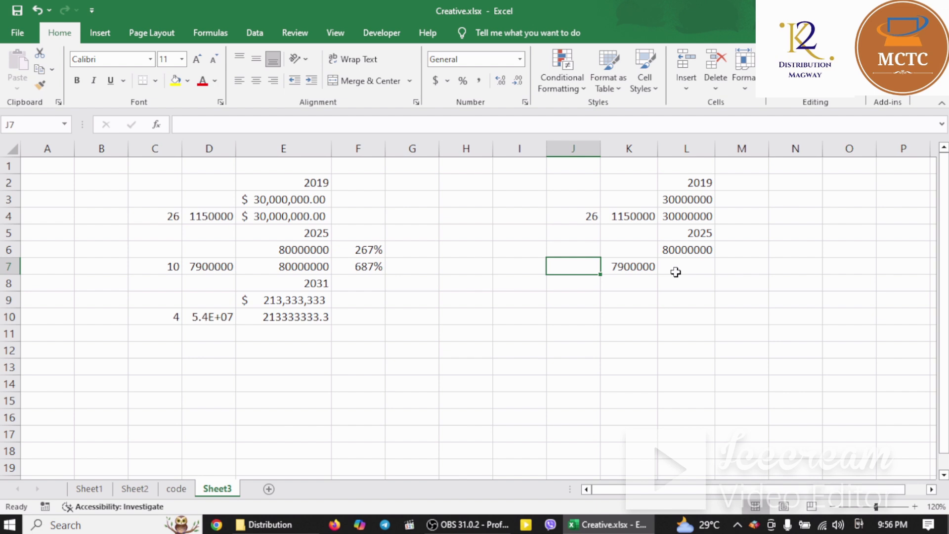
text(=)
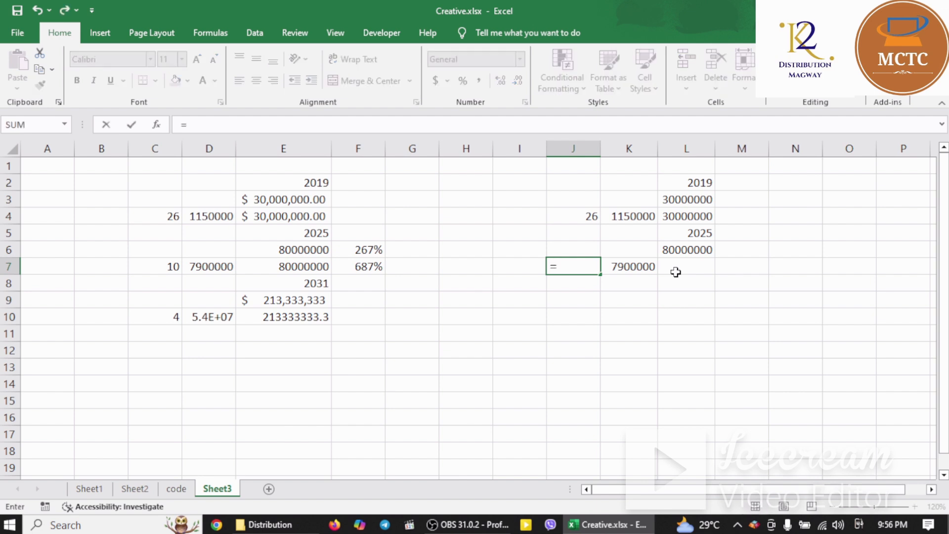
click(699, 251)
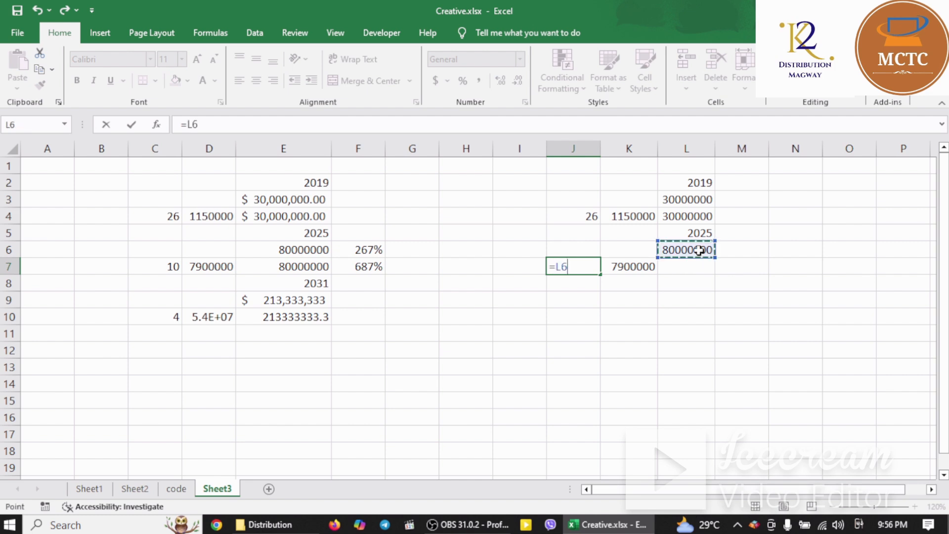
text(/)
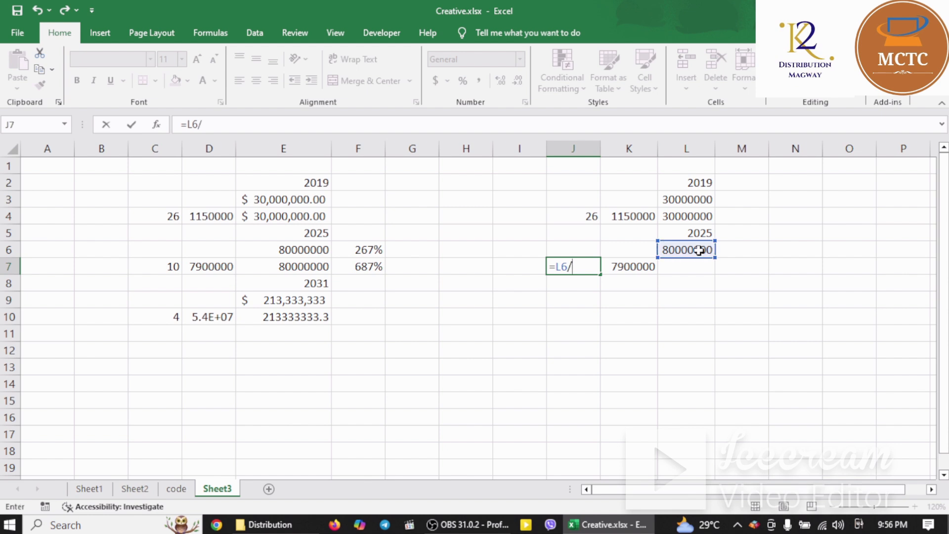
click(625, 268)
key(Return)
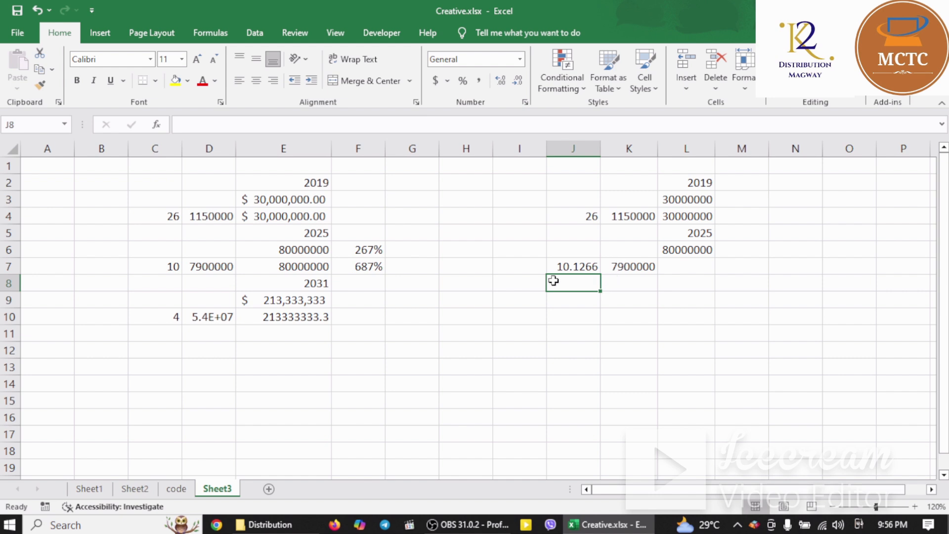
Reduce the decimal places of the quantity in J7 so it displays as a whole number
click(596, 265)
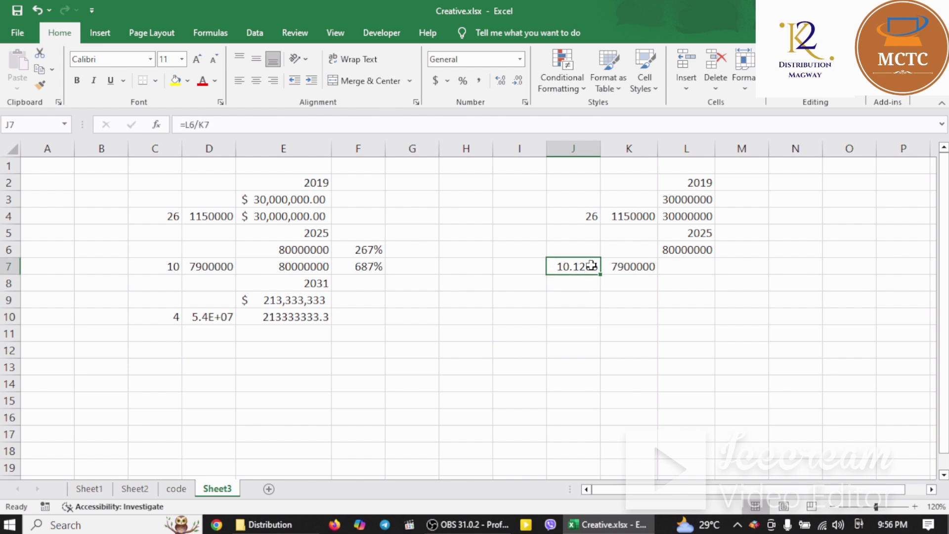
click(518, 80)
click(517, 81)
click(517, 80)
click(517, 80)
Calculate the 2025 total in cell L7 with the formula =J7*K7
click(687, 269)
text(=)
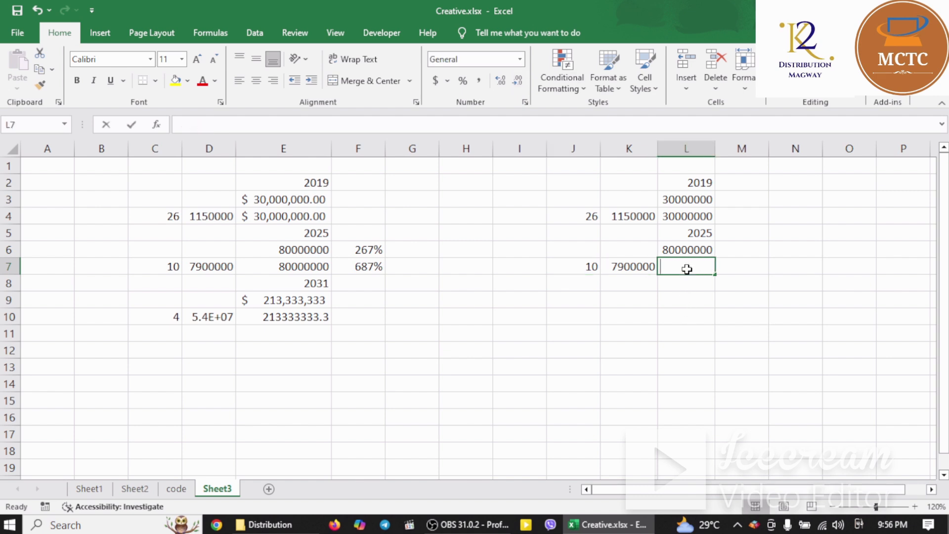
key(Left)
key(Left)
text(*)
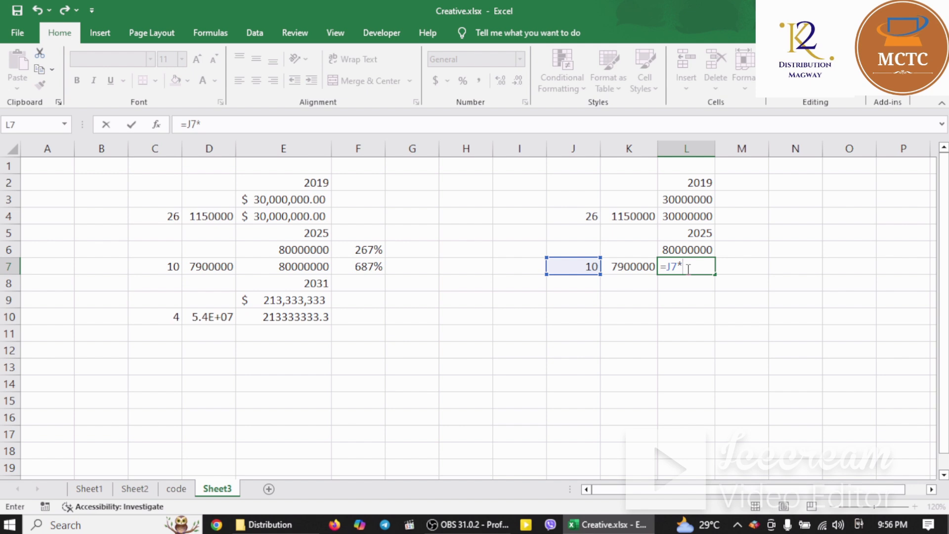
key(Left)
key(Return)
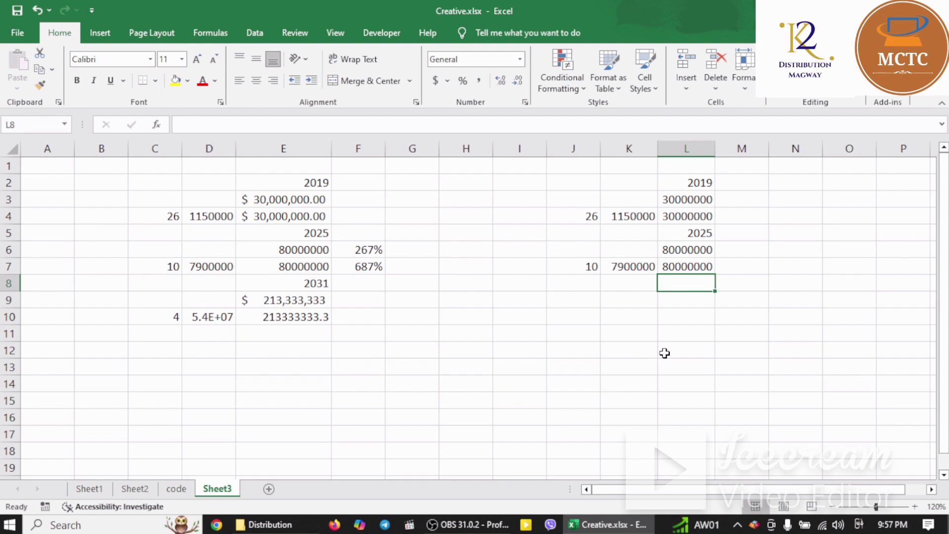
Enter the year 2031 in cell L8
text(2031)
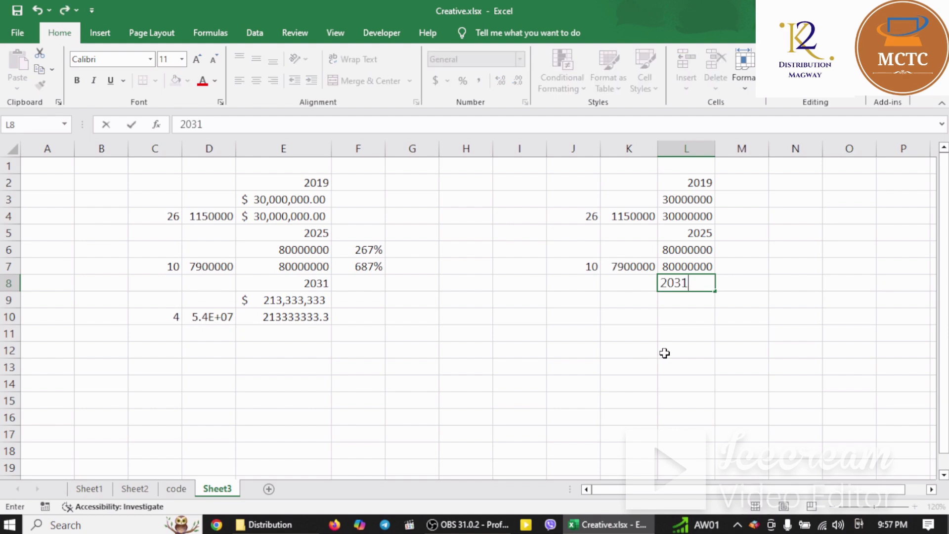
key(Return)
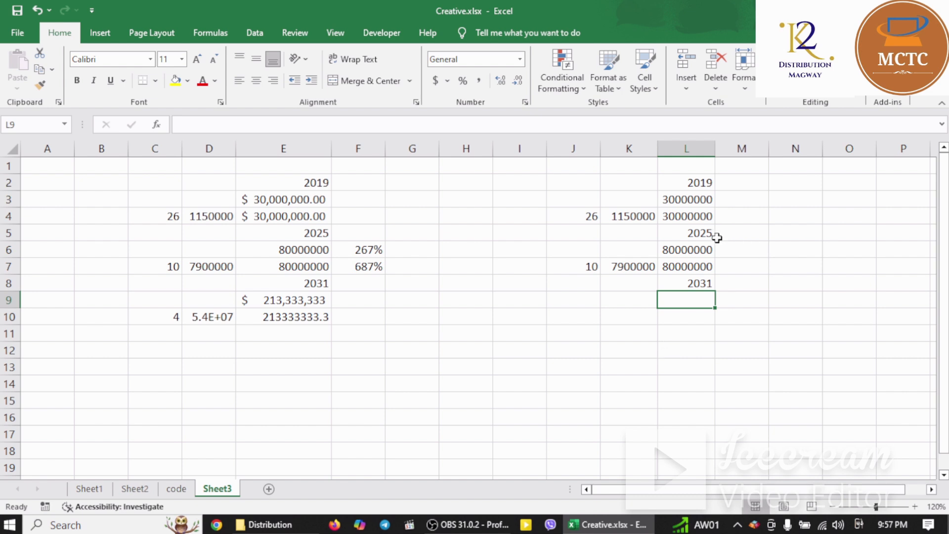
Calculate the 2019-to-2025 amount ratio in cell M6 with the formula =L6/L3 and format it as a percentage
click(744, 252)
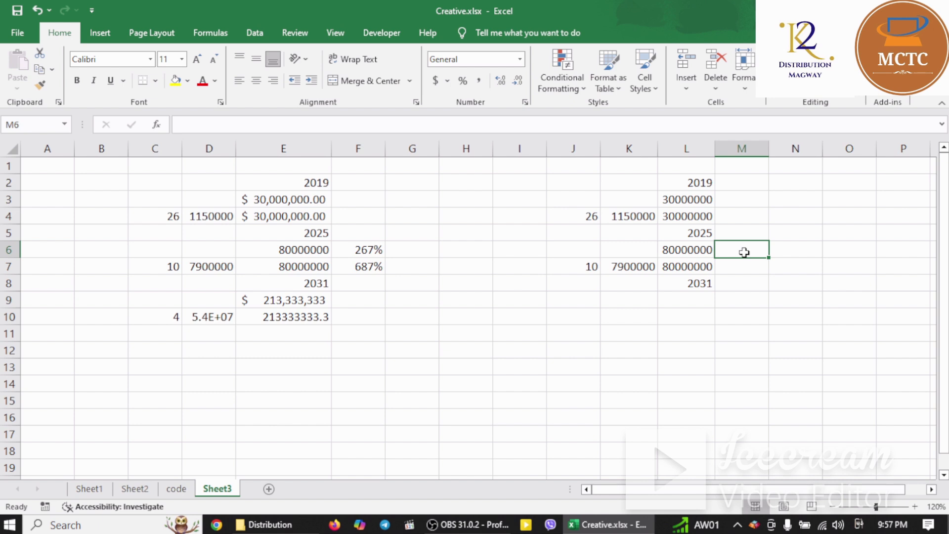
text(=)
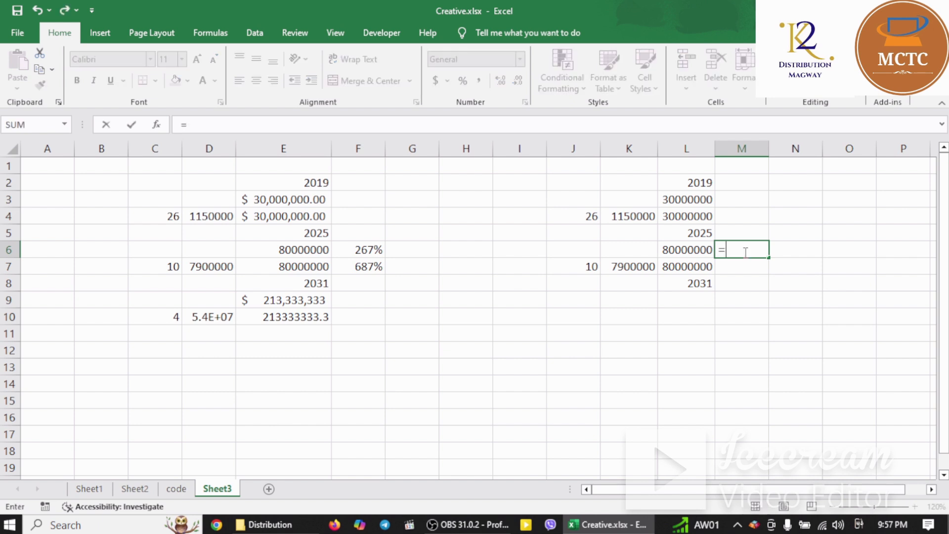
key(Left)
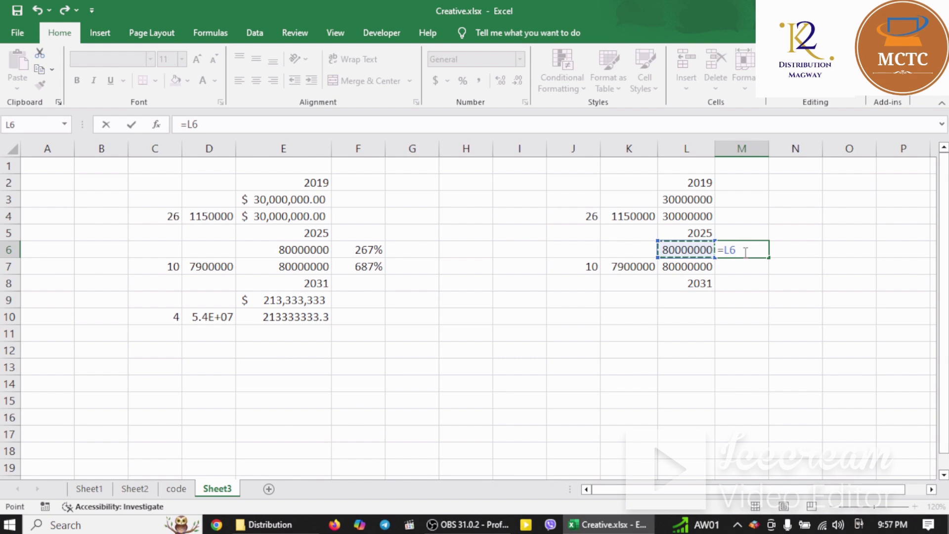
text(/)
click(699, 200)
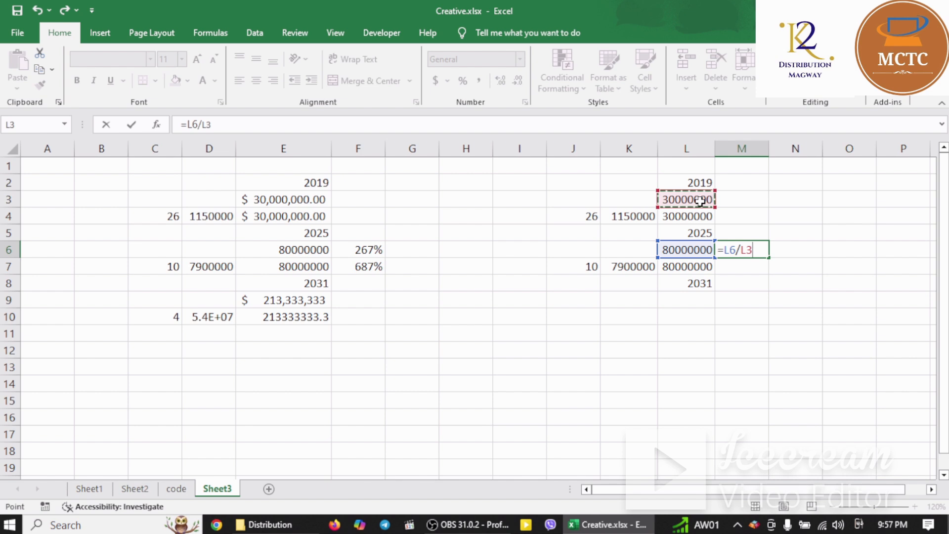
key(Return)
key(Up)
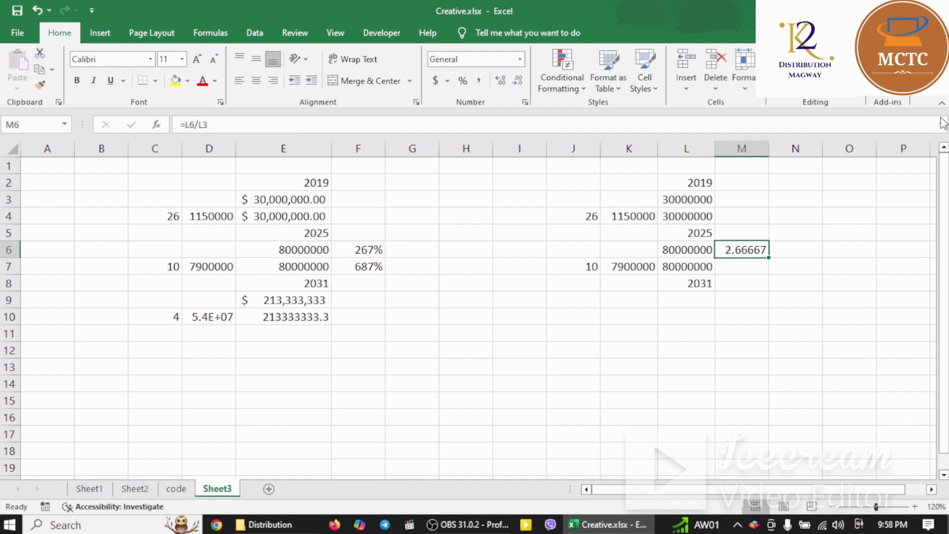
click(461, 81)
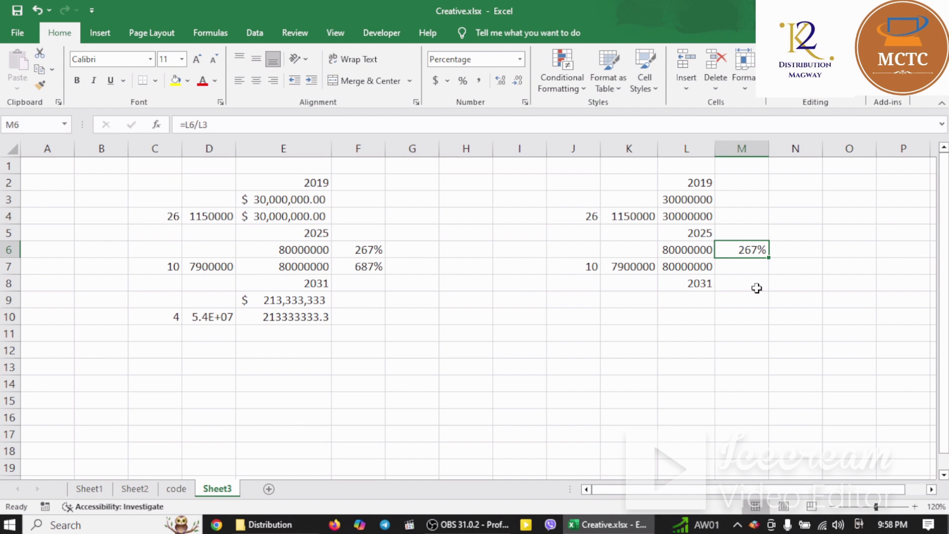
Calculate the 2019-to-2025 unit price ratio in cell M7 with the formula =K7/K4 and format it as a percentage
key(Return)
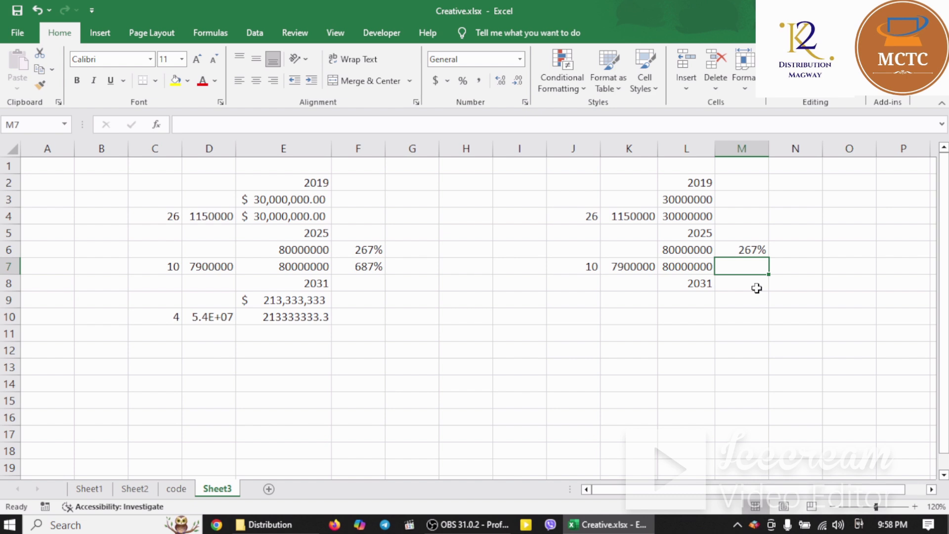
text(=)
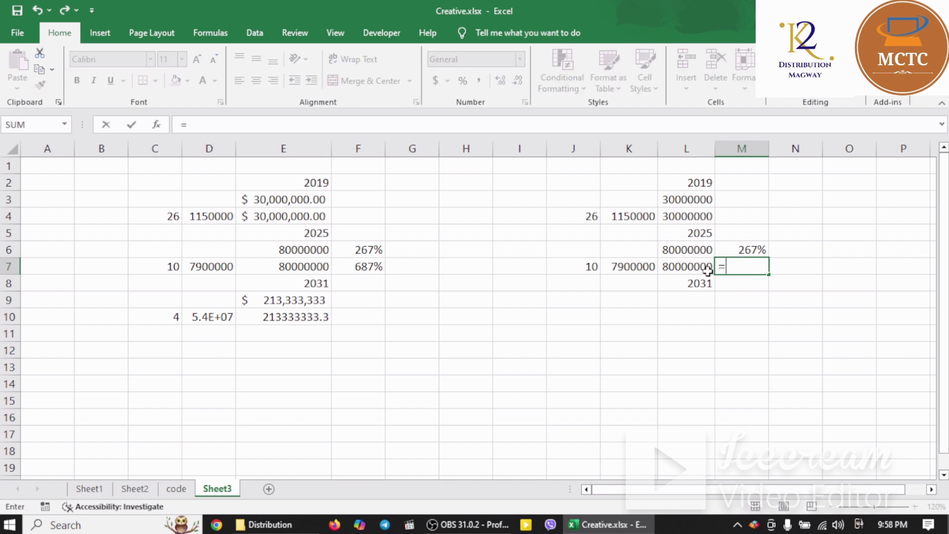
click(641, 267)
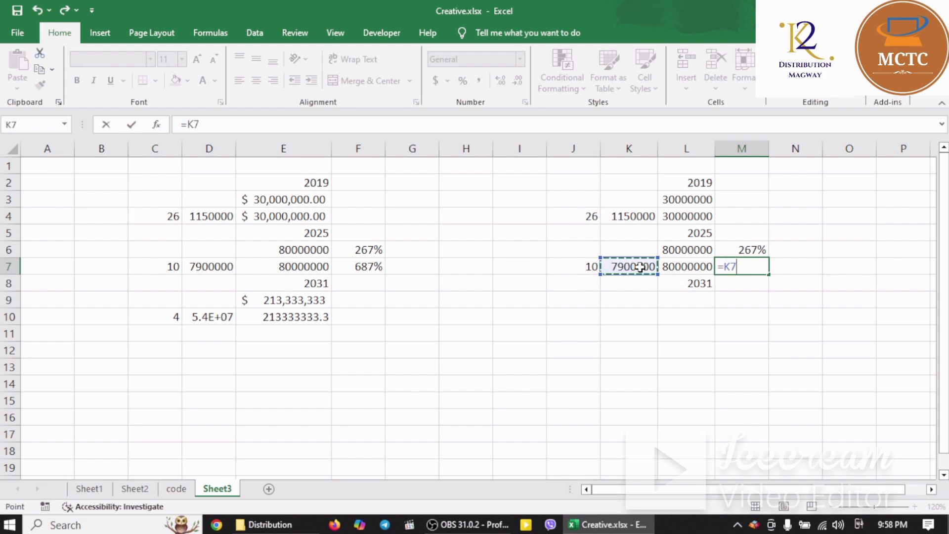
text(/)
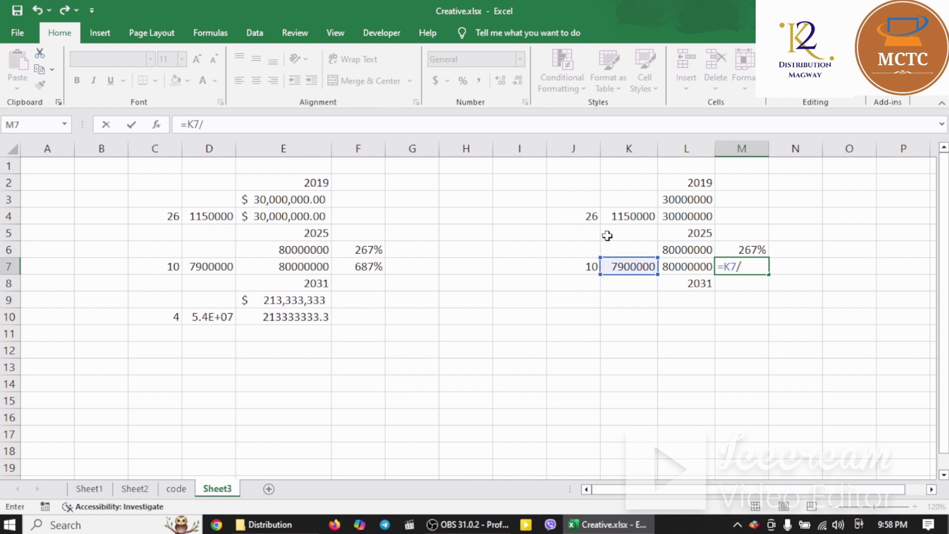
click(639, 217)
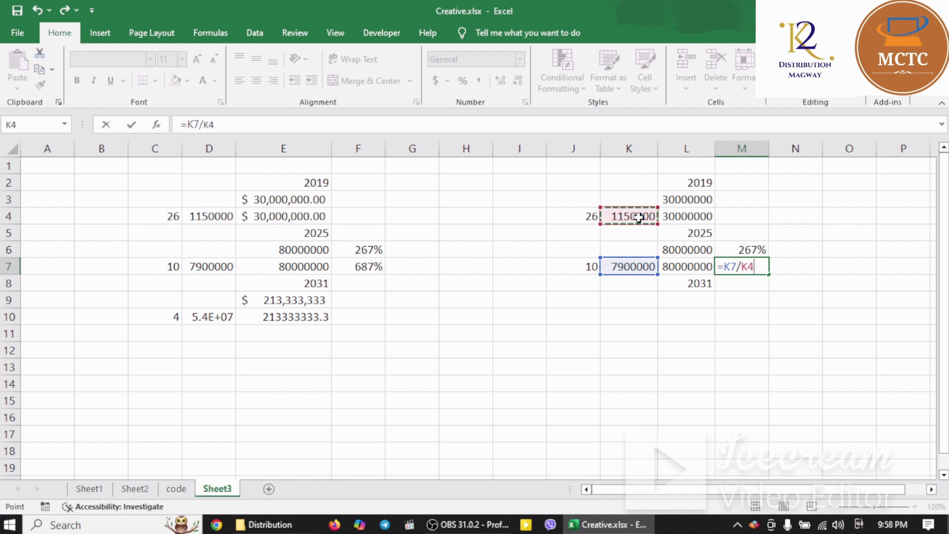
key(Return)
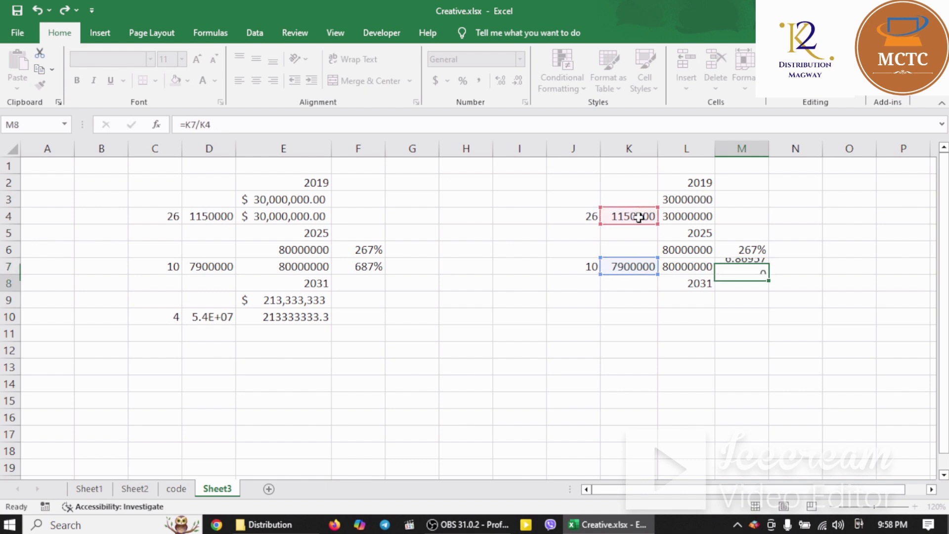
click(760, 269)
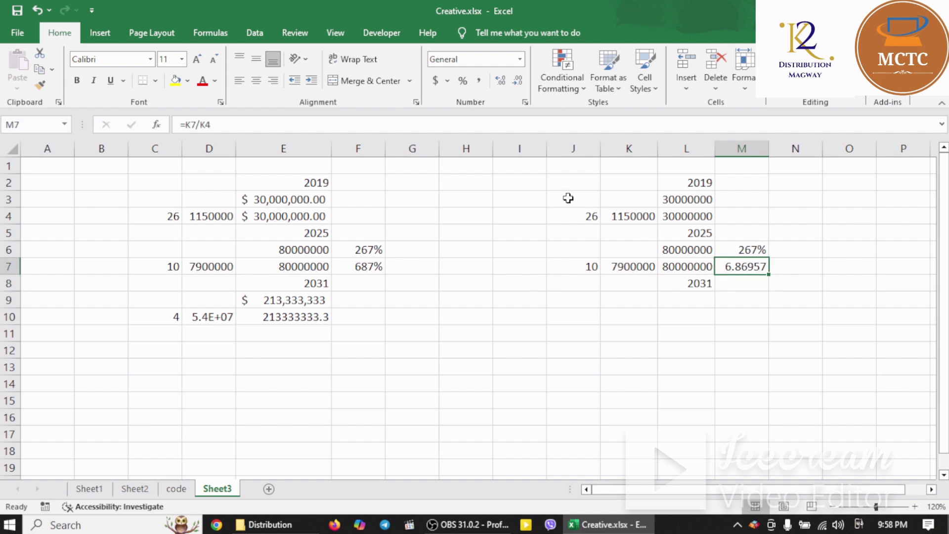
click(463, 80)
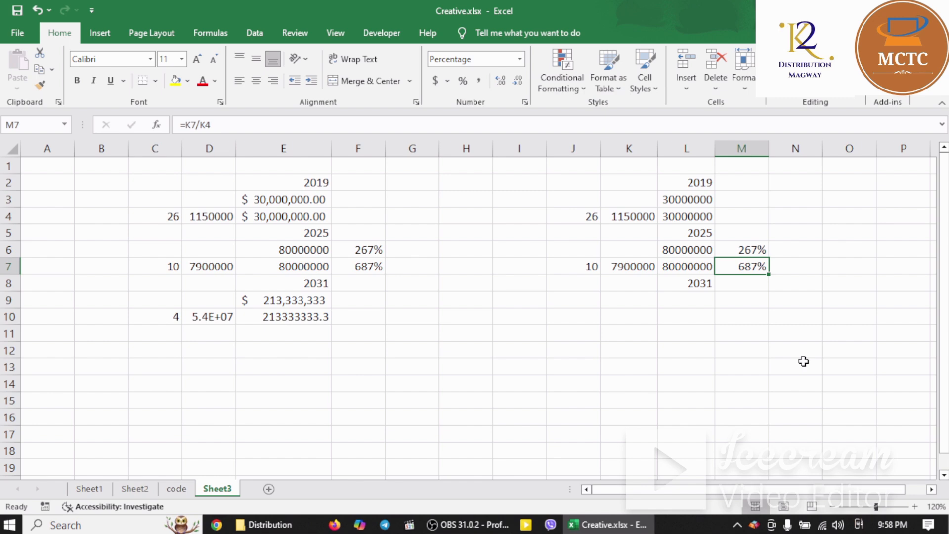
Calculate the 2031 amount in cell L9 with the formula =L6*M6 and display it without decimals
key(Down)
key(Down)
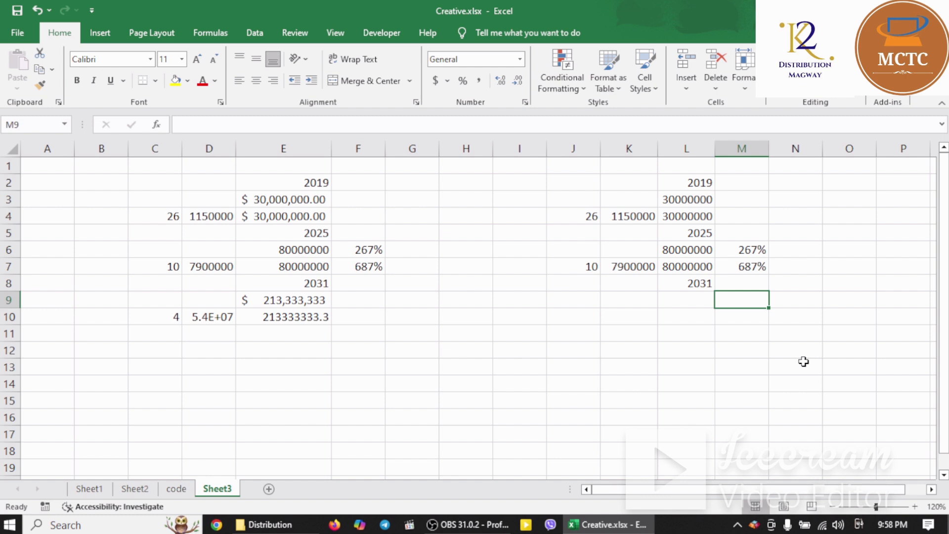
key(Left)
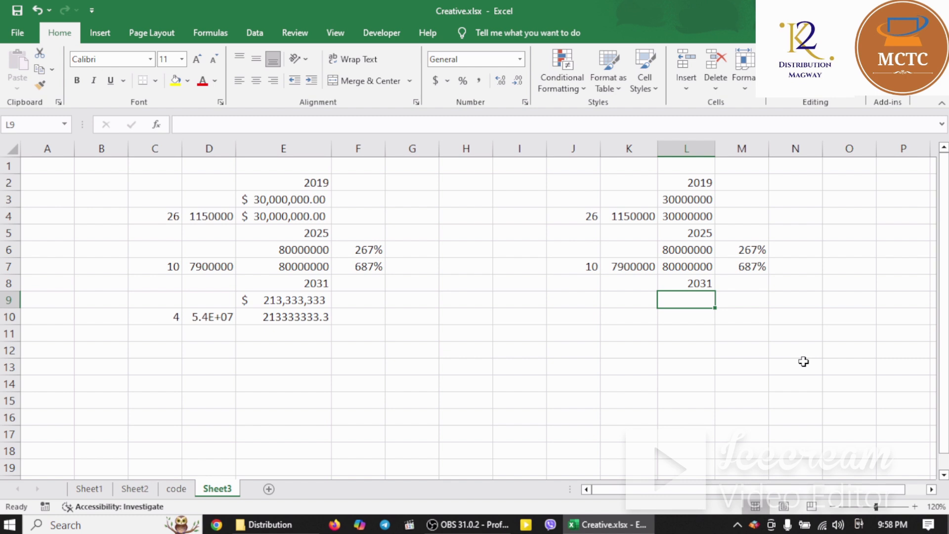
text(=)
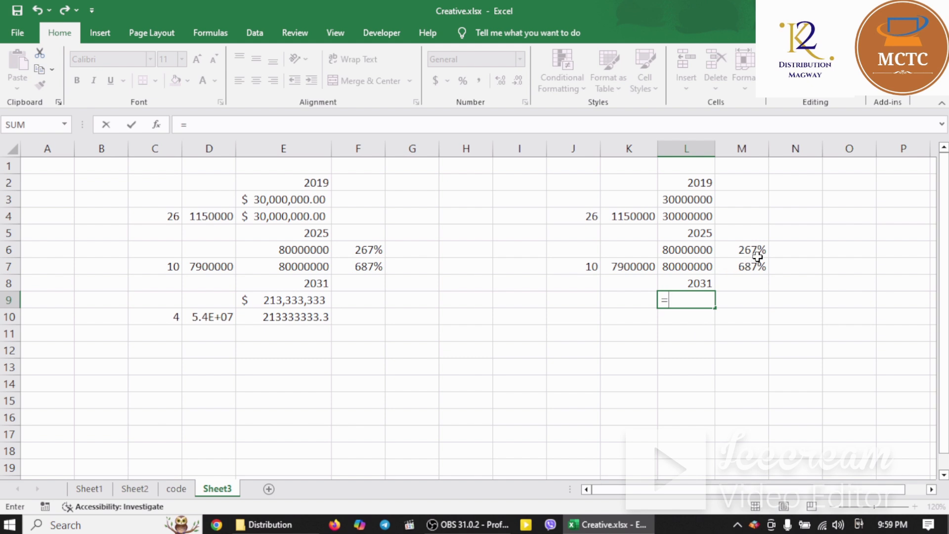
click(705, 253)
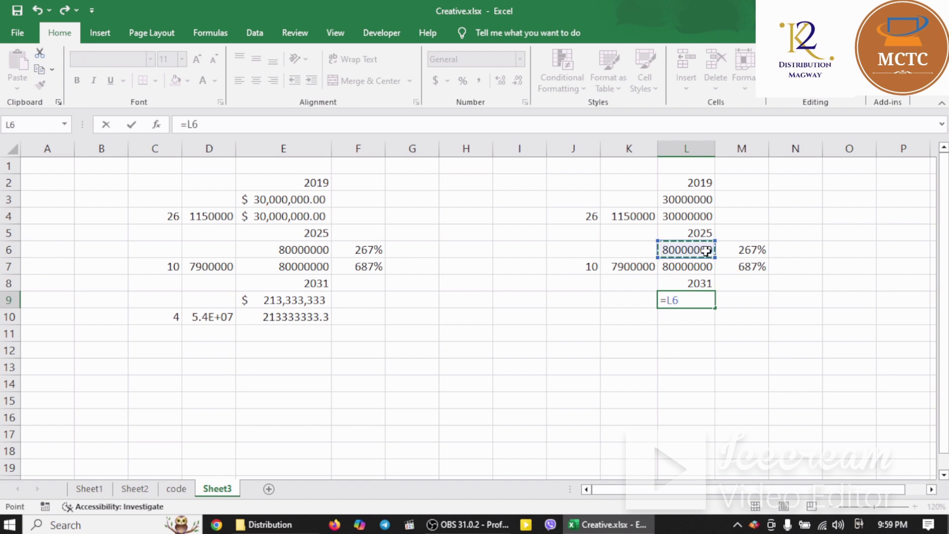
text(*)
click(753, 251)
key(Return)
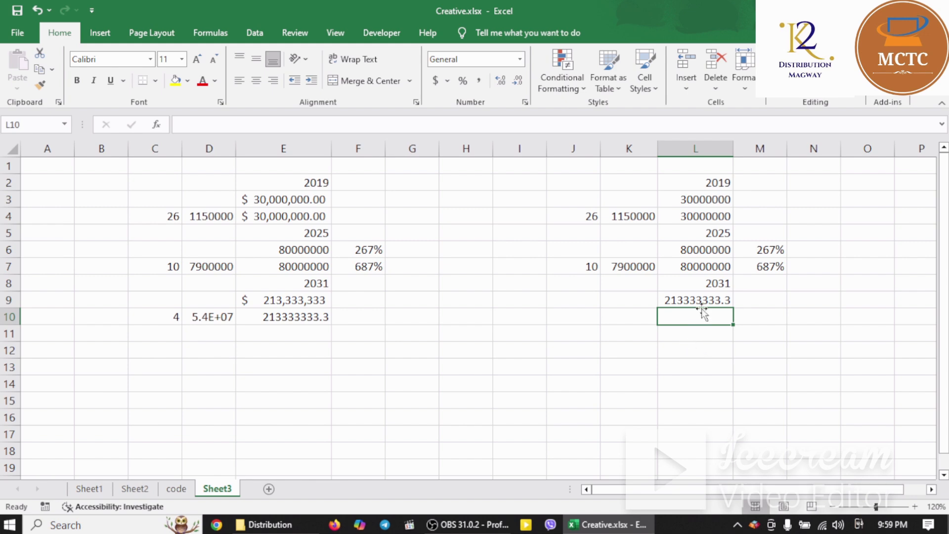
click(672, 298)
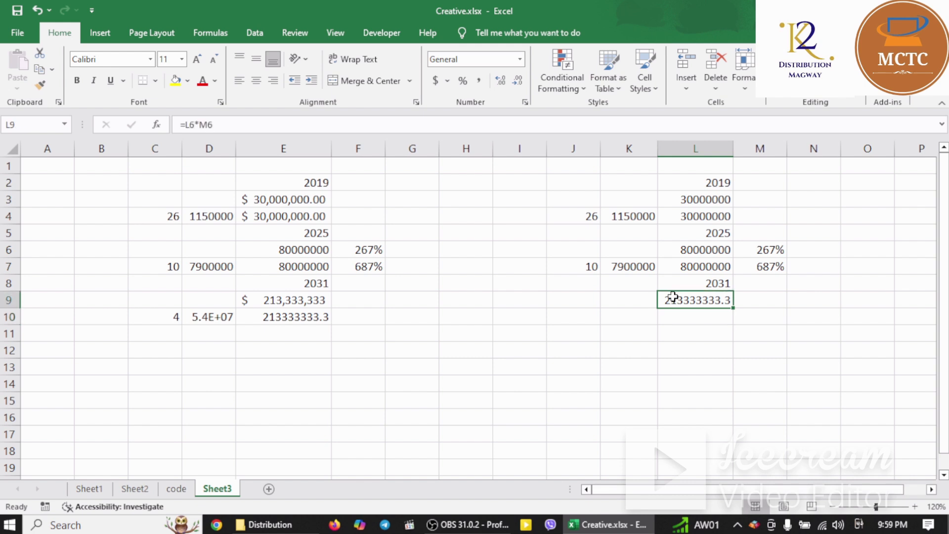
click(517, 80)
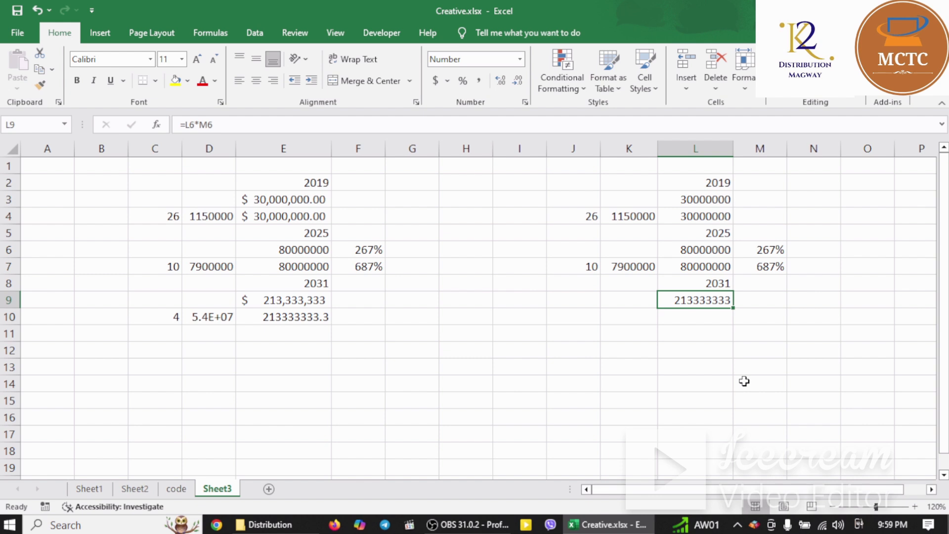
Calculate the 2031 unit price in cell K10 with the formula =K7*M7
click(704, 317)
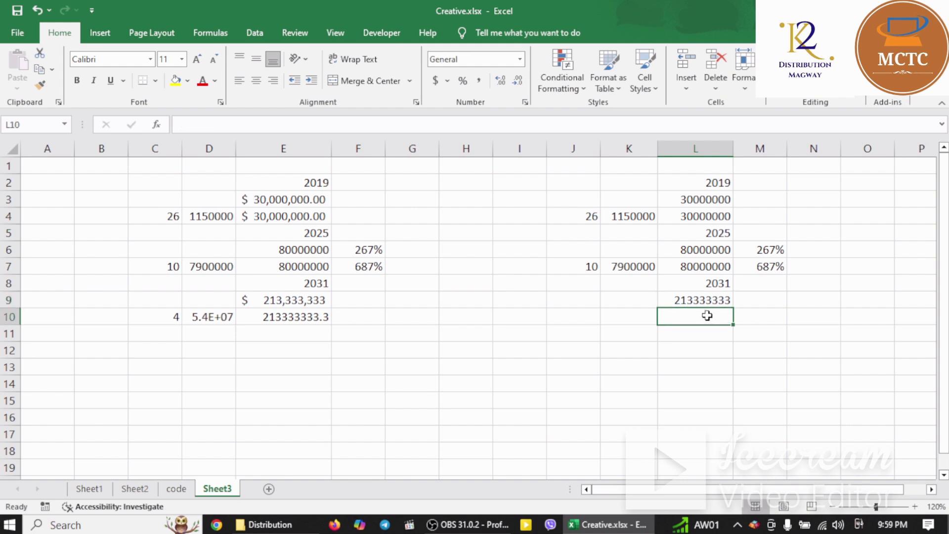
click(640, 316)
text(=)
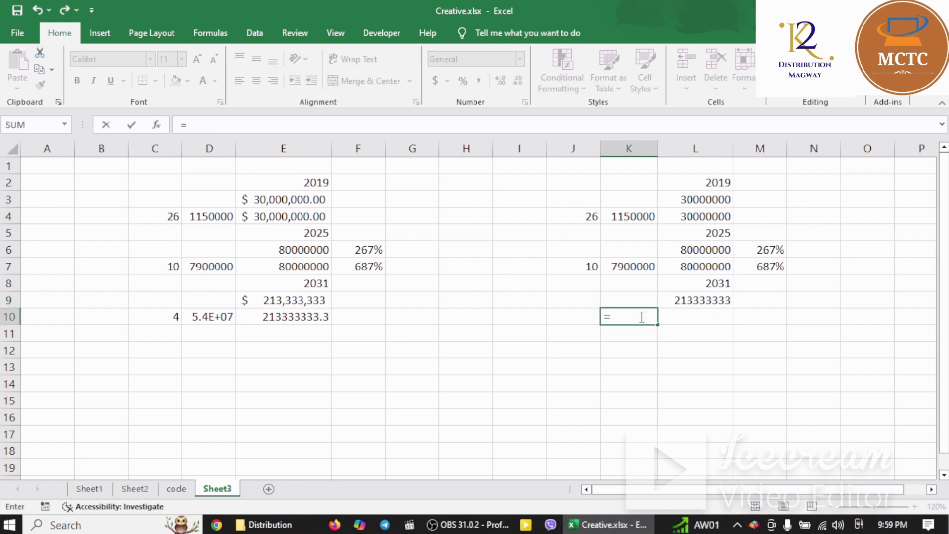
click(640, 269)
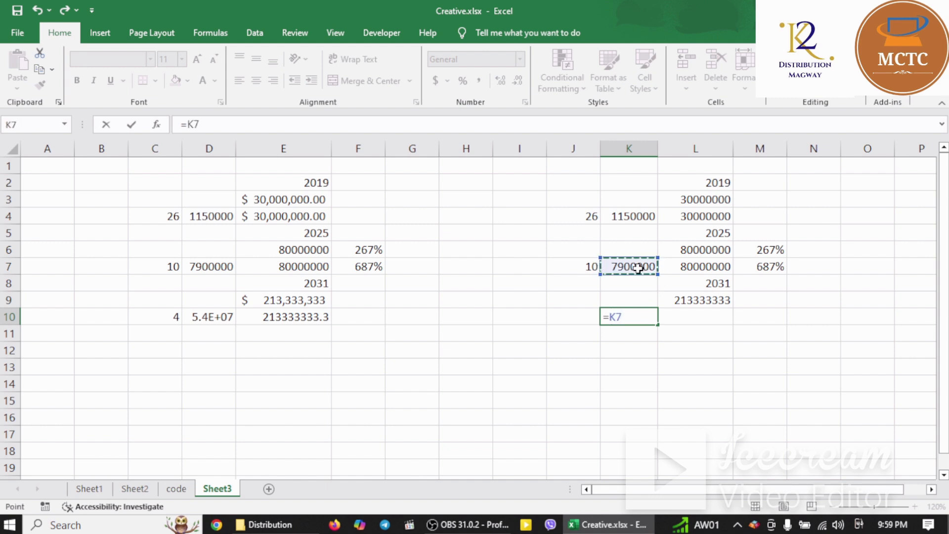
text(*)
click(770, 272)
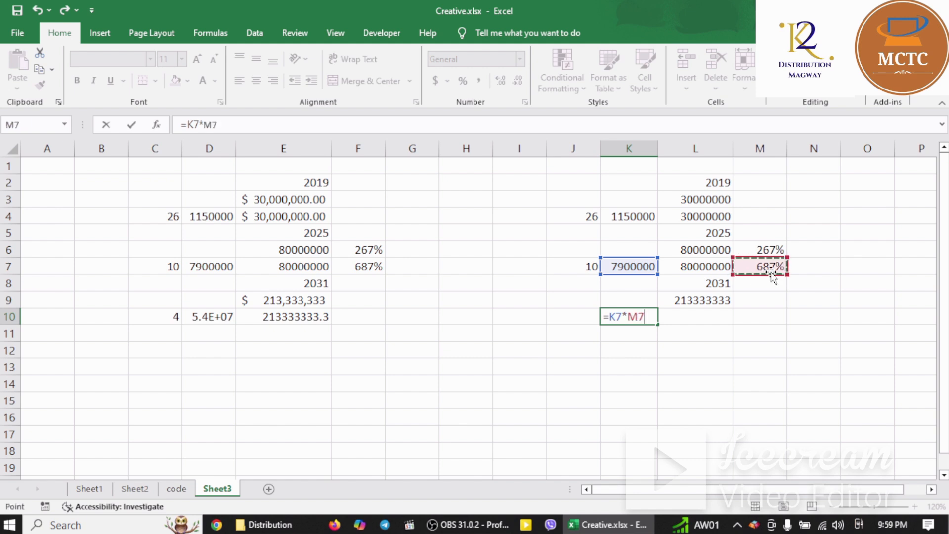
key(Return)
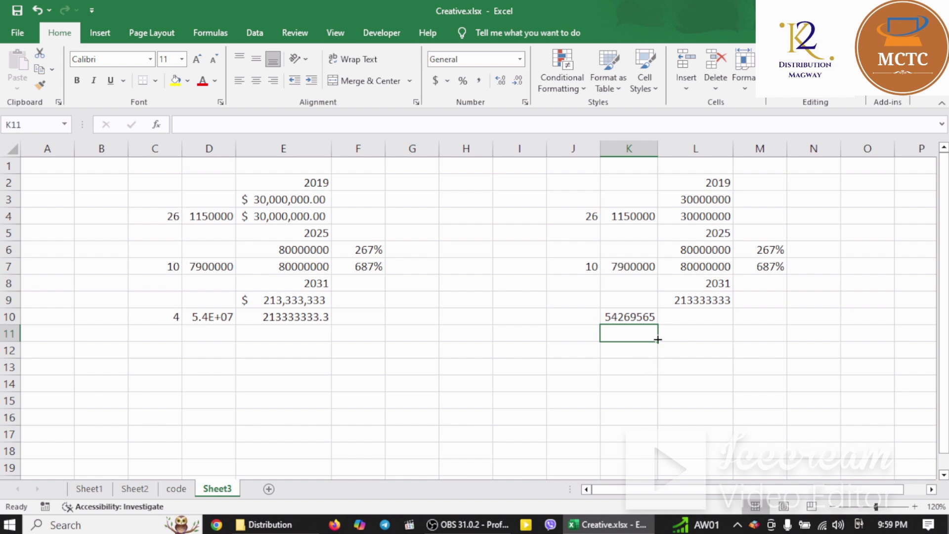
Calculate the 2031 quantity in cell J10 with the formula =L9/K10
click(697, 322)
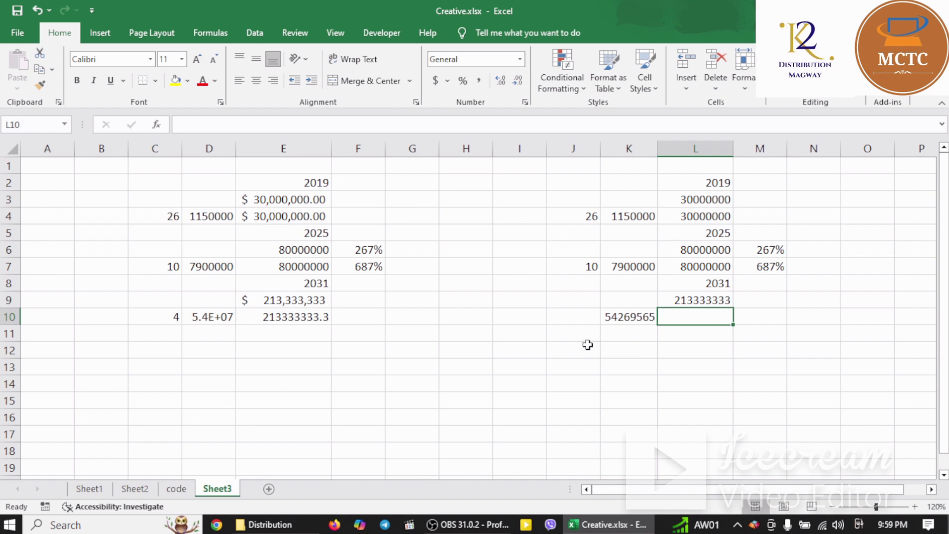
click(583, 320)
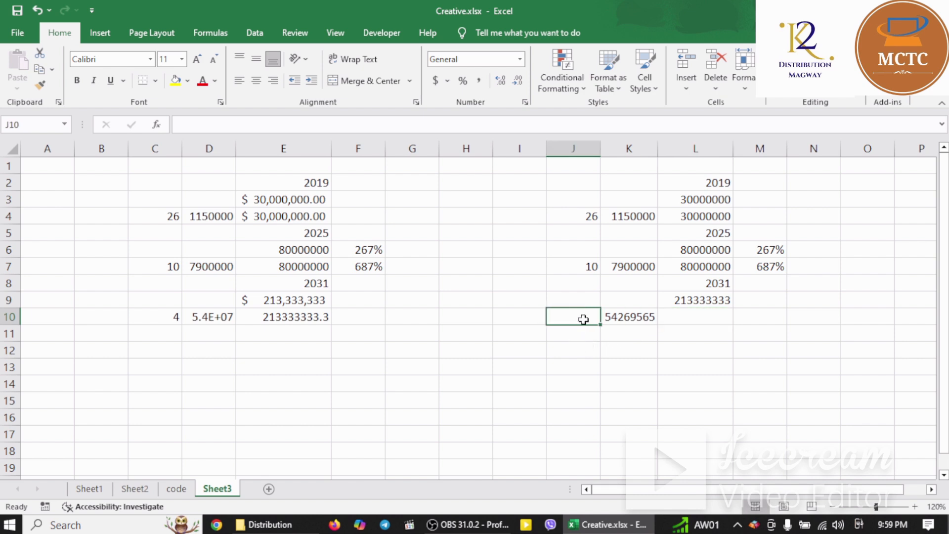
text(=)
click(674, 297)
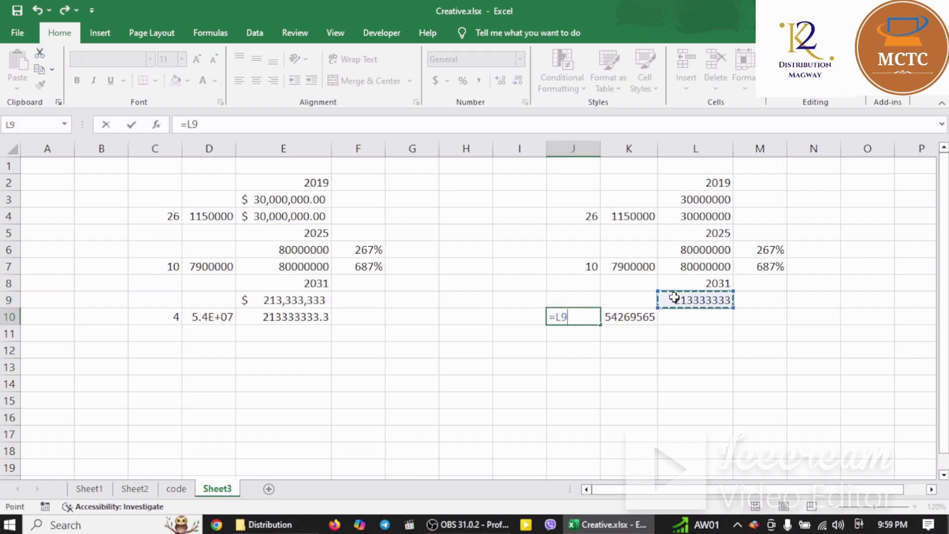
text(/)
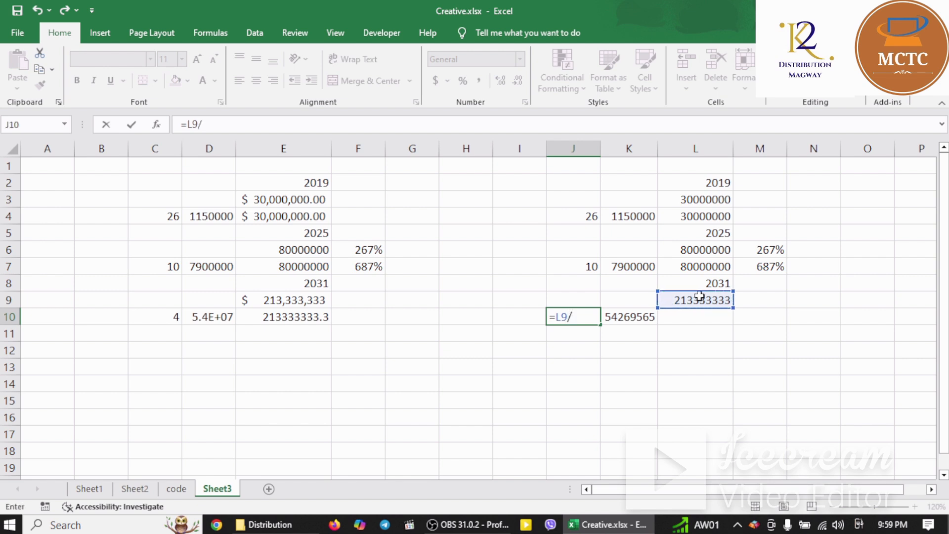
click(624, 317)
key(Return)
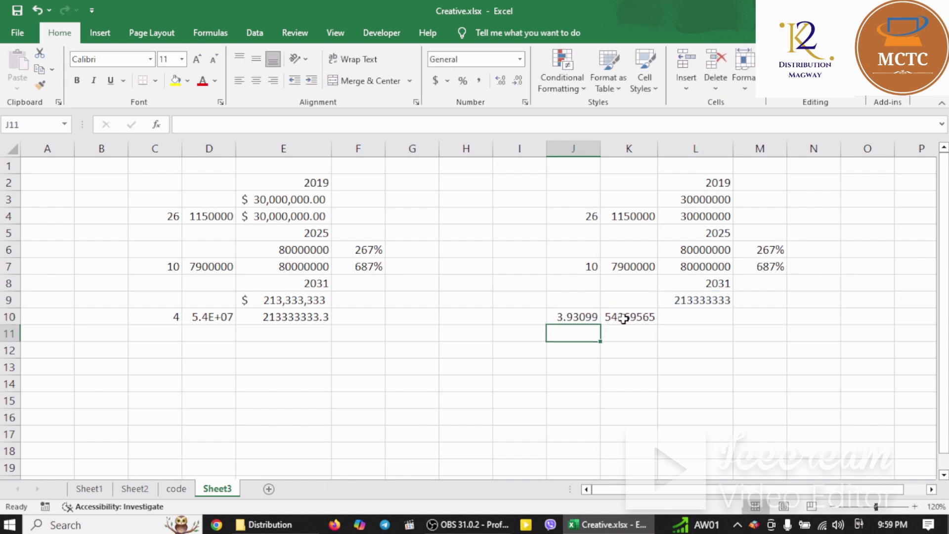
Adjust the decimal places of the 2031 quantity in J10 so it displays as a whole number
click(576, 317)
click(517, 81)
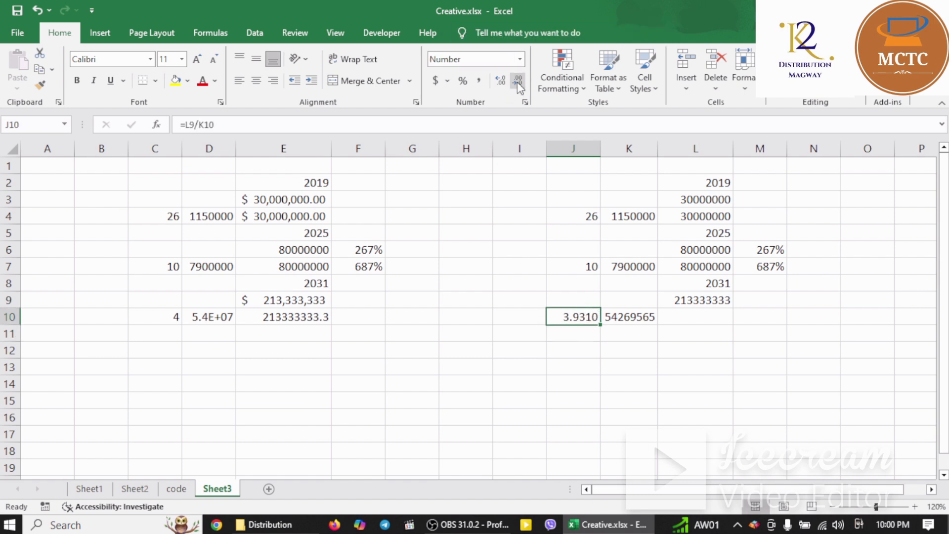
click(517, 82)
click(518, 82)
click(518, 81)
click(518, 82)
click(499, 83)
click(500, 83)
click(500, 80)
click(499, 81)
click(500, 80)
click(517, 80)
click(517, 80)
click(517, 81)
click(517, 81)
click(517, 82)
Calculate the 2031 total in cell L10 with the formula =J10*K10
key(Right)
key(Right)
text(=)
key(Left)
key(Left)
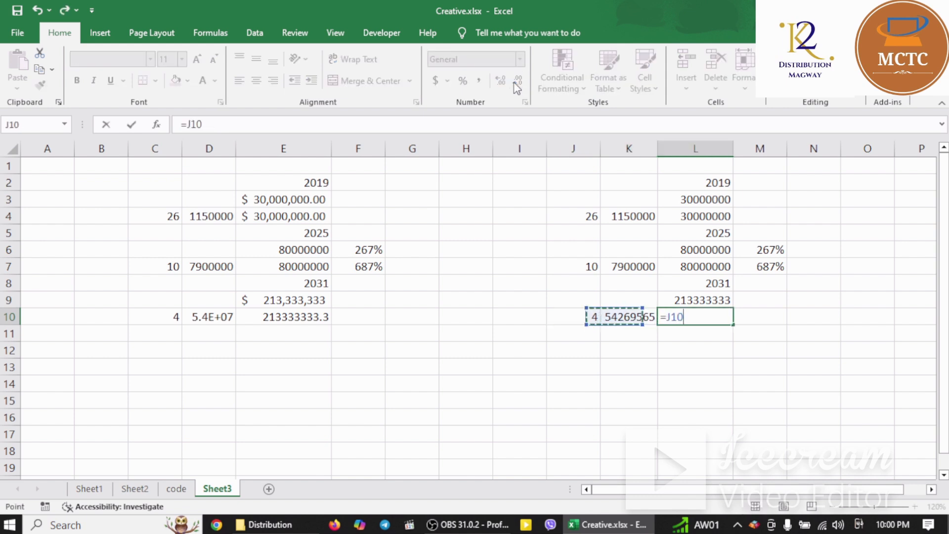
text(*)
key(Left)
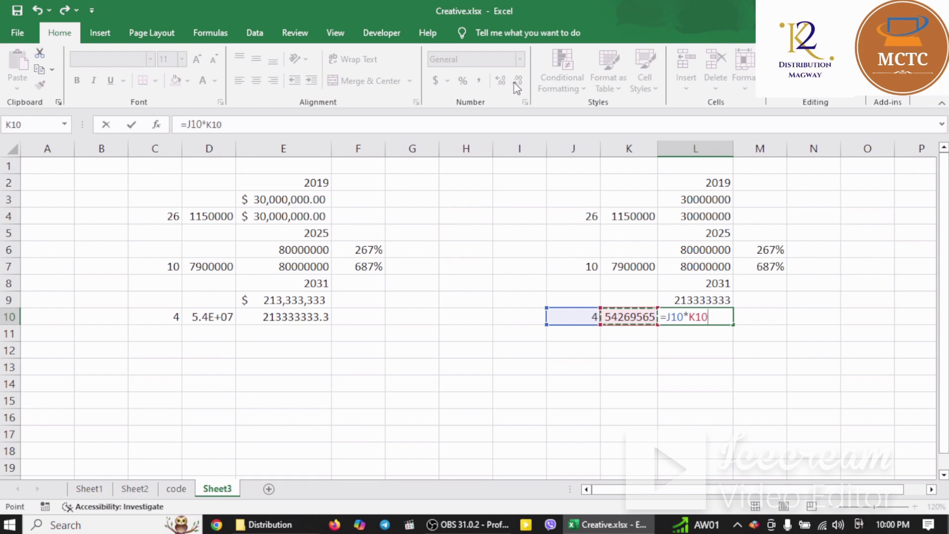
key(Return)
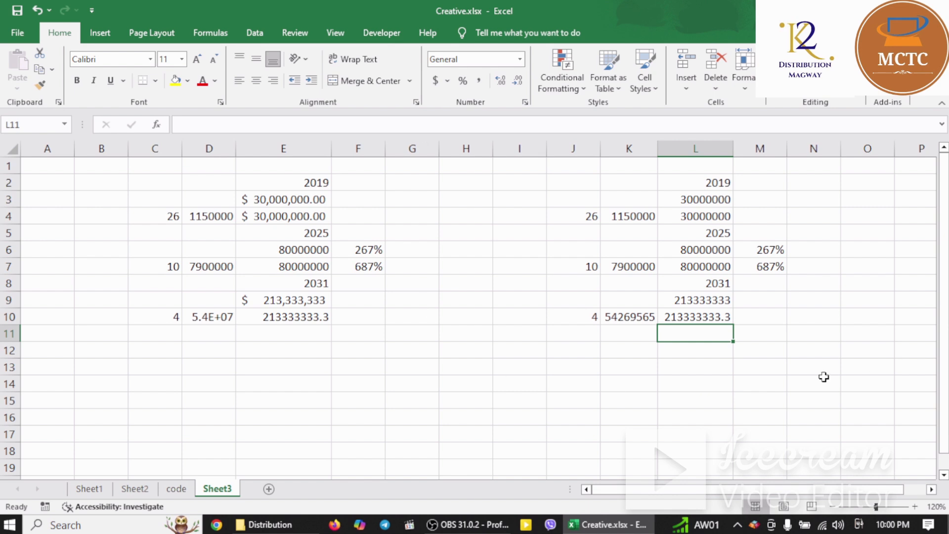
Display the 2031 total in L10 without decimals
click(637, 267)
click(624, 213)
click(779, 251)
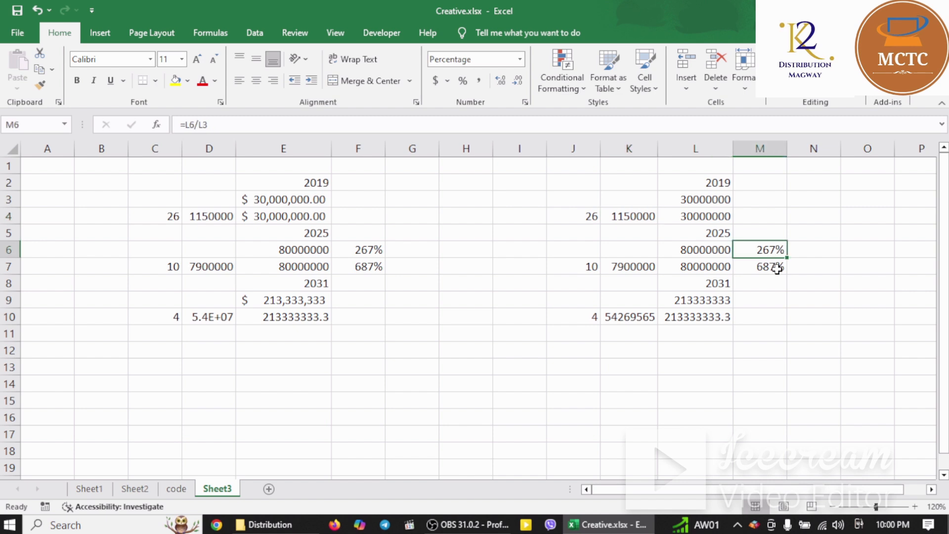
click(775, 268)
click(707, 318)
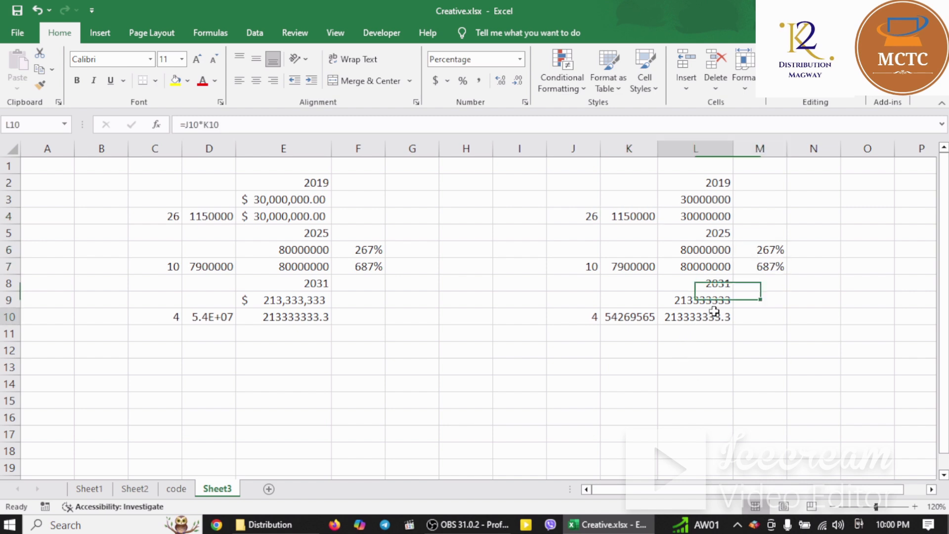
click(518, 81)
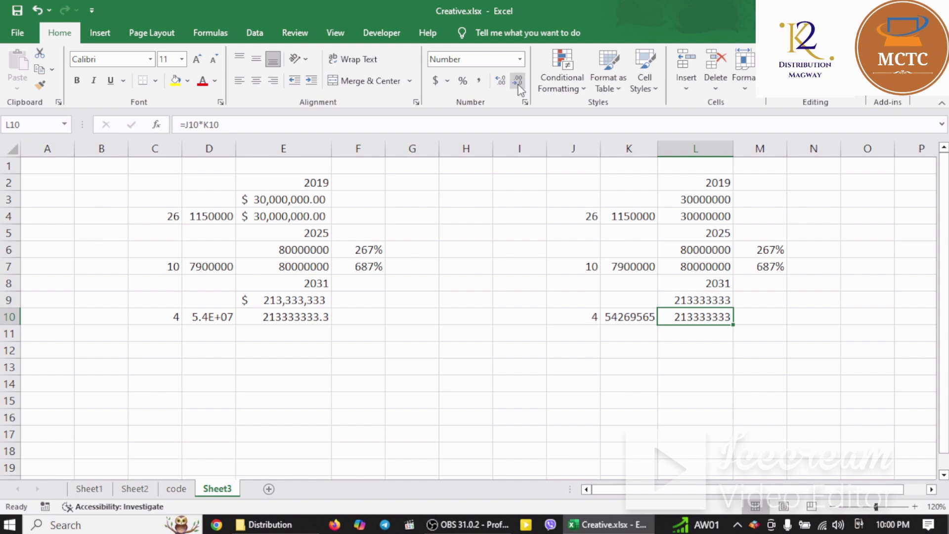
click(736, 302)
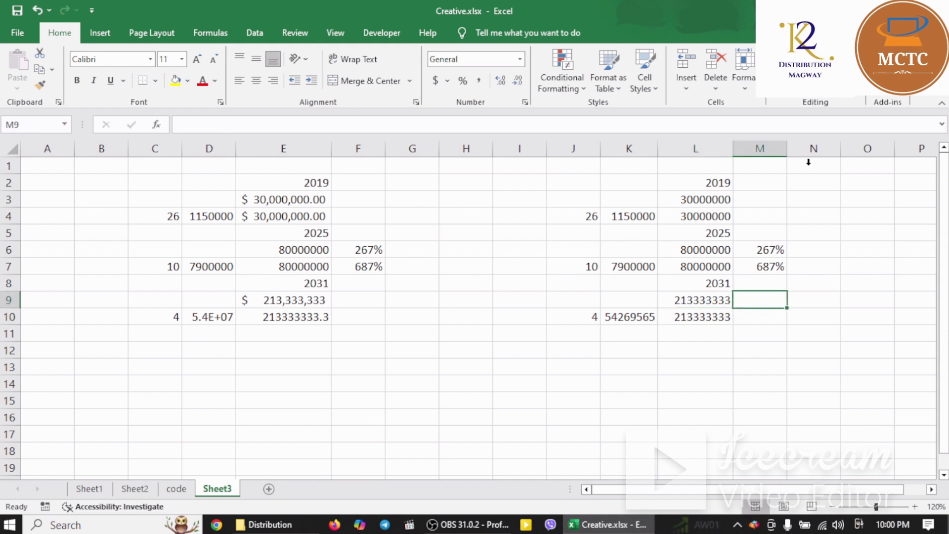
Format the 2019 amount in cell L3 with the Accounting number format
click(712, 200)
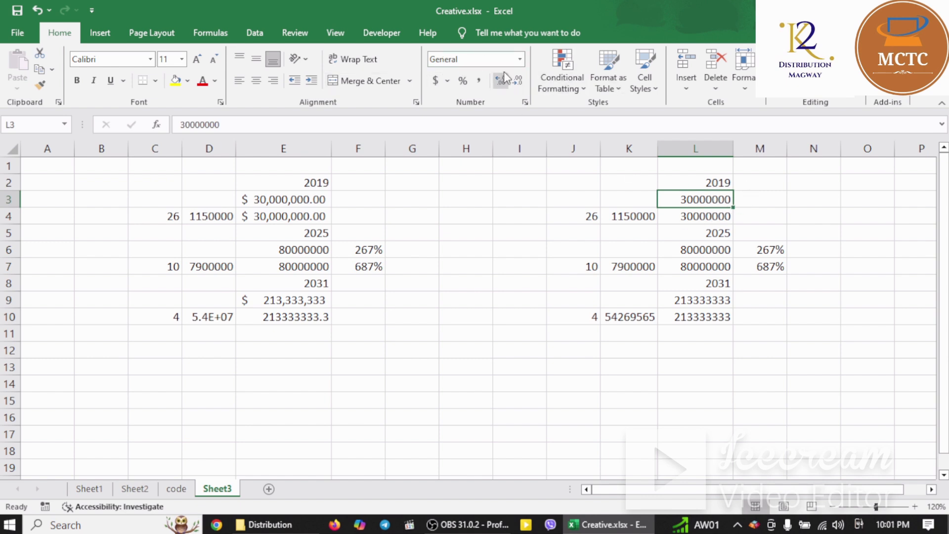
click(519, 59)
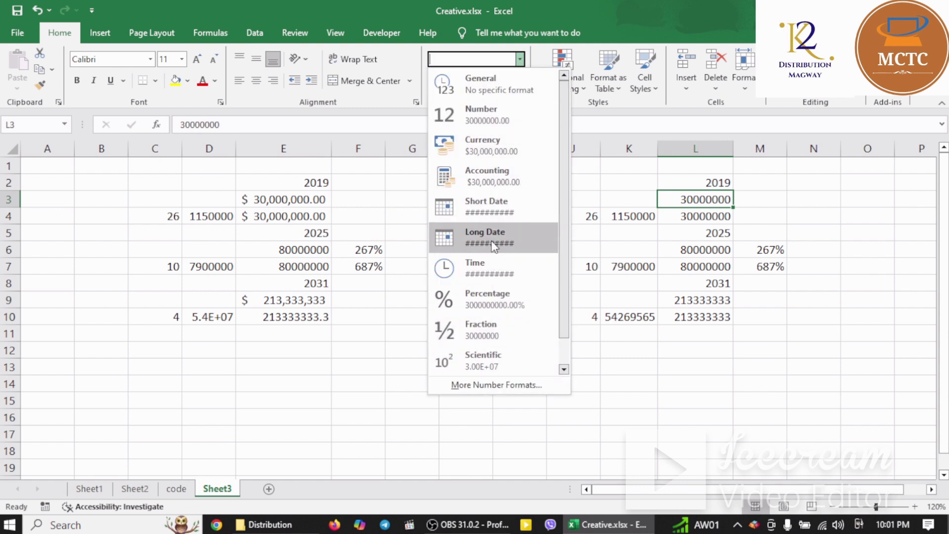
click(493, 176)
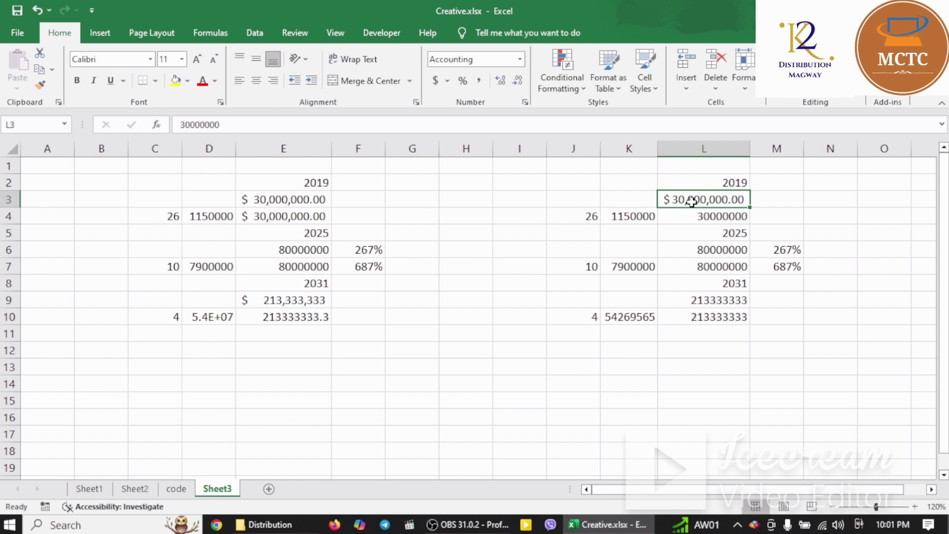
Copy the Accounting format of L3 to the amounts in L4, L6, L7, L9 and L10 with Format Painter
click(694, 218)
click(691, 200)
click(692, 231)
click(696, 214)
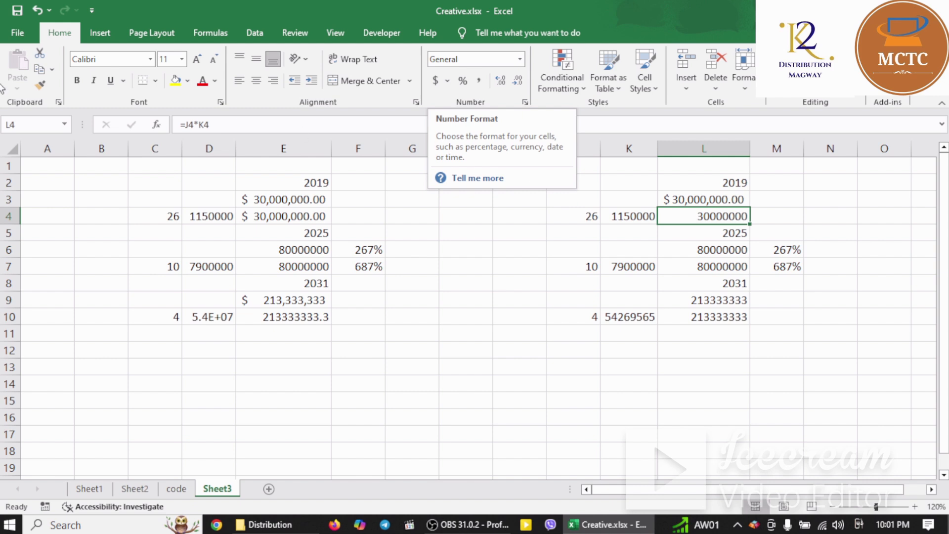
click(674, 199)
click(40, 86)
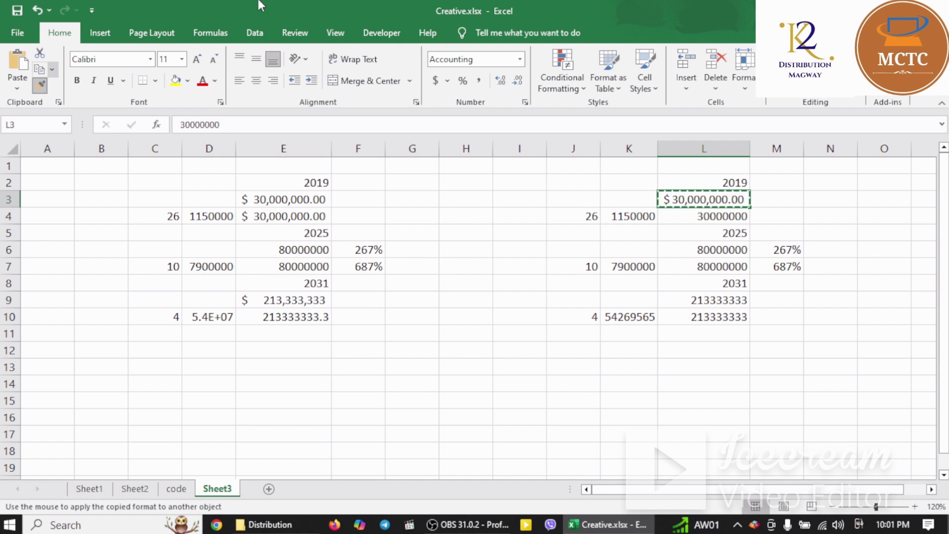
click(730, 216)
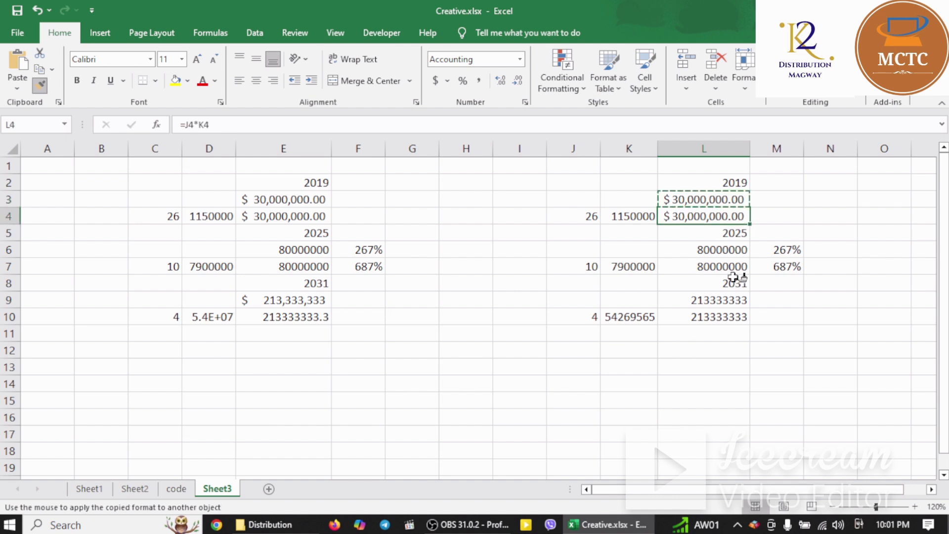
click(730, 251)
click(728, 268)
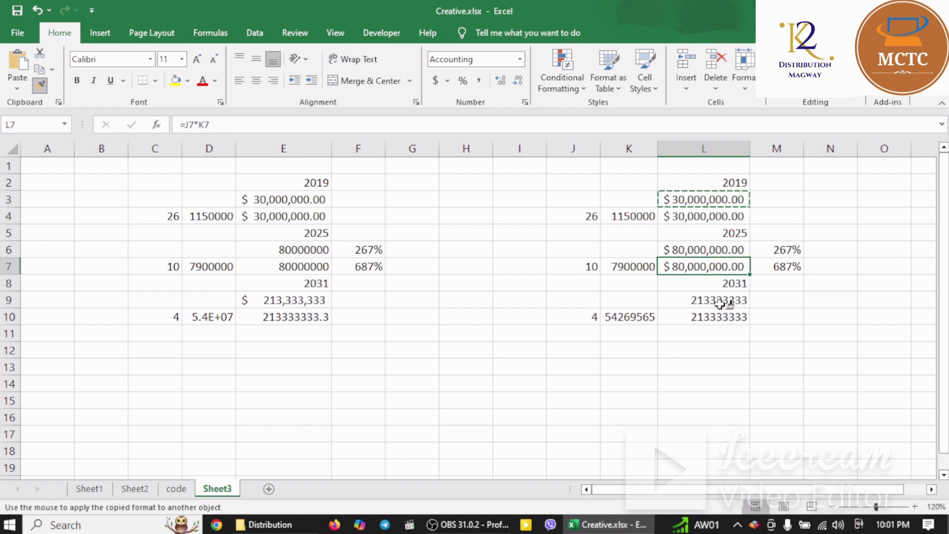
click(725, 300)
click(722, 318)
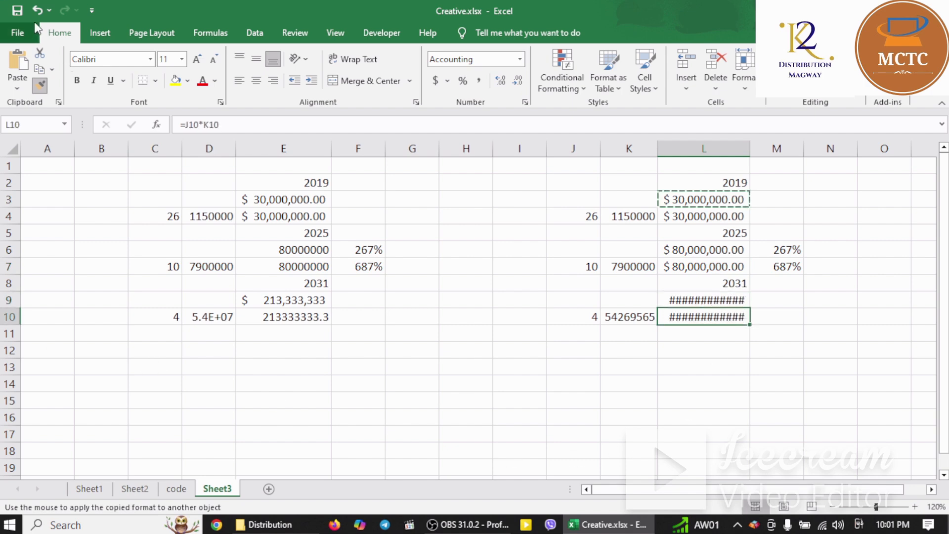
Fit the width of column L to its contents and end the format copying
double_click(749, 149)
click(781, 384)
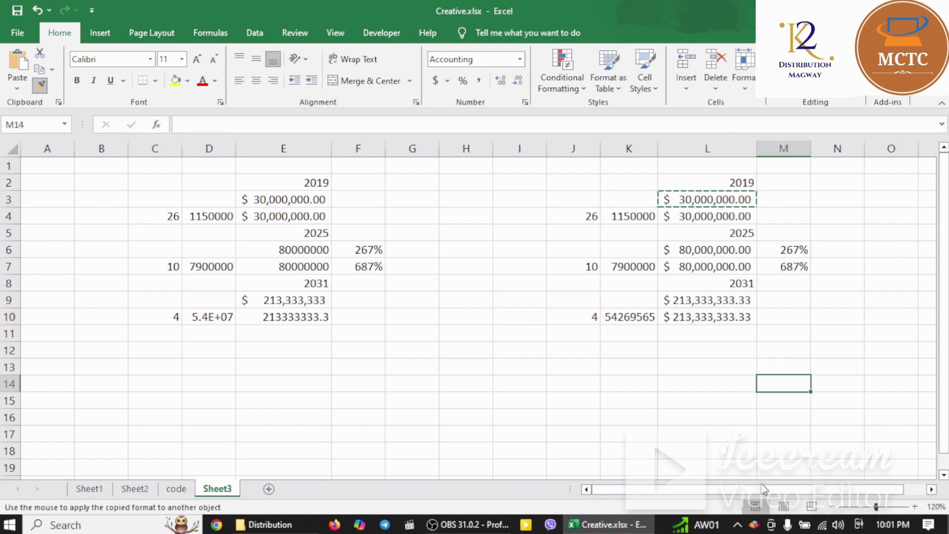
key(Escape)
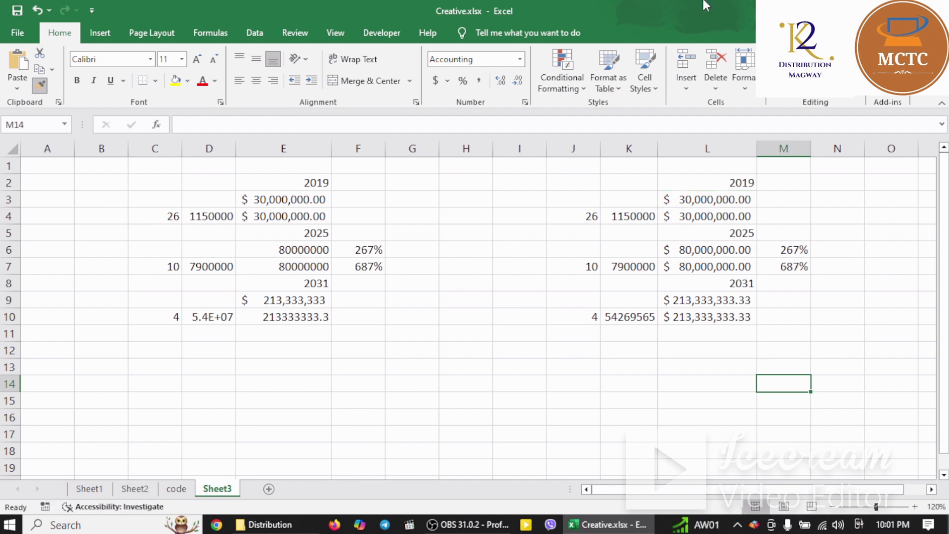